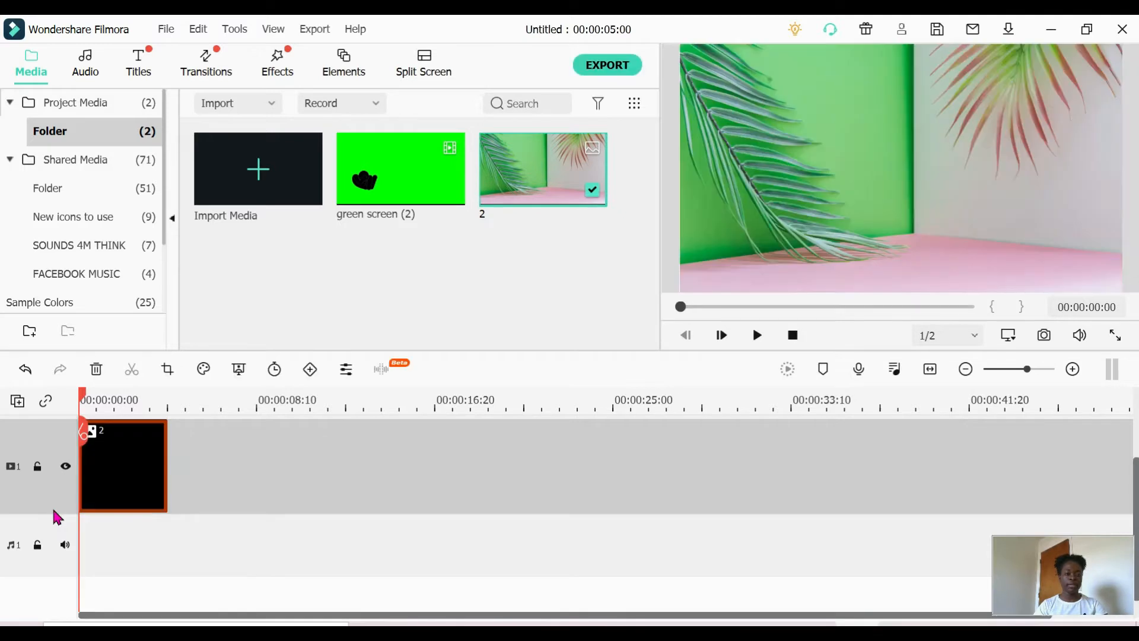
Preview the green screen (2) clip from the project media before using it.
mouse_move(420, 177)
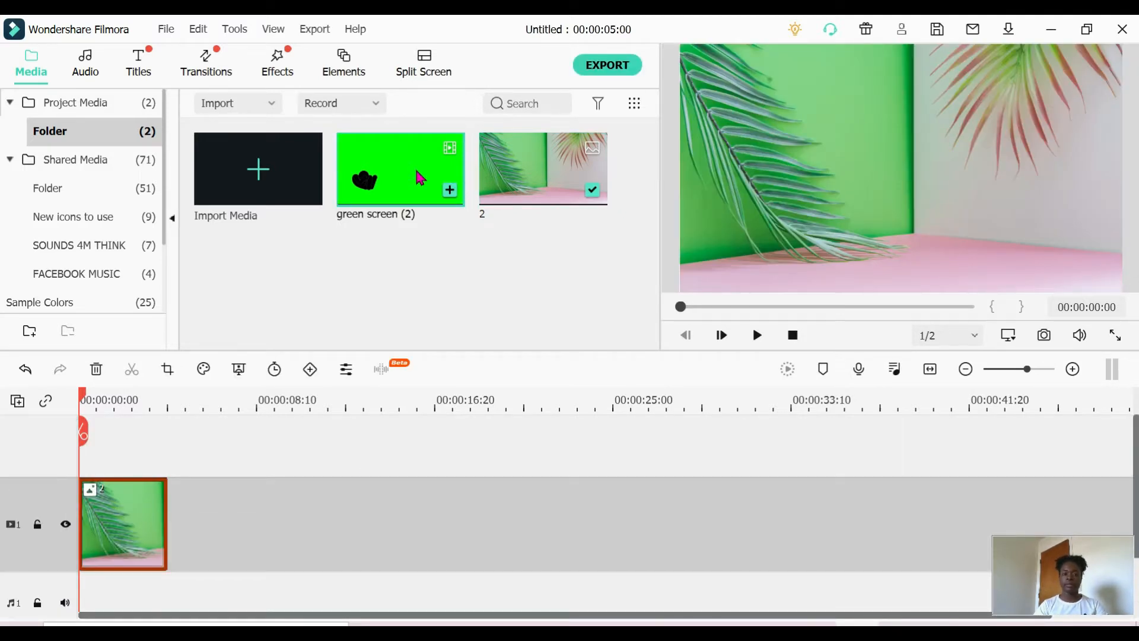
double_click(420, 177)
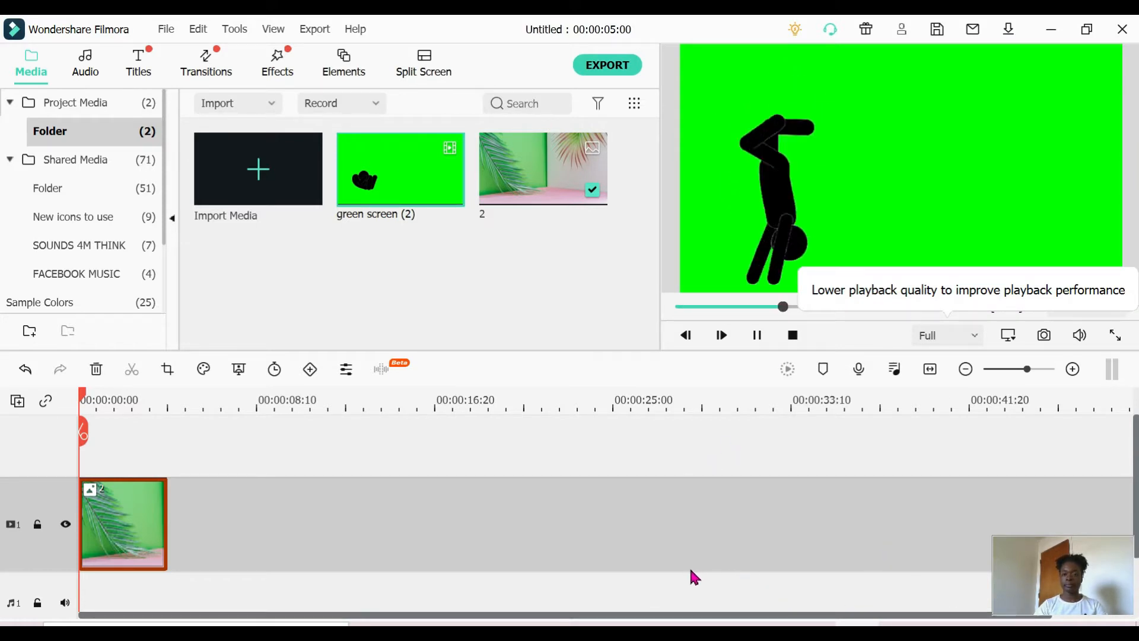
left_click(757, 336)
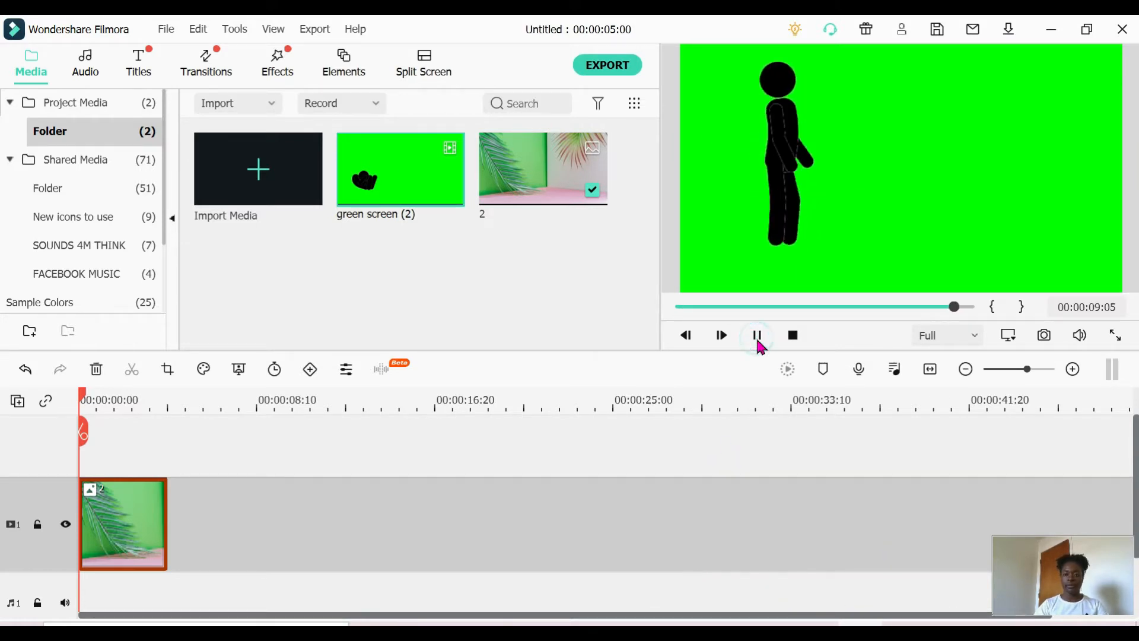
Extend the background image clip to 17 seconds and overlay green screen (2) at the start, matching the project to 1920 x 1080 30fps.
left_click(138, 529)
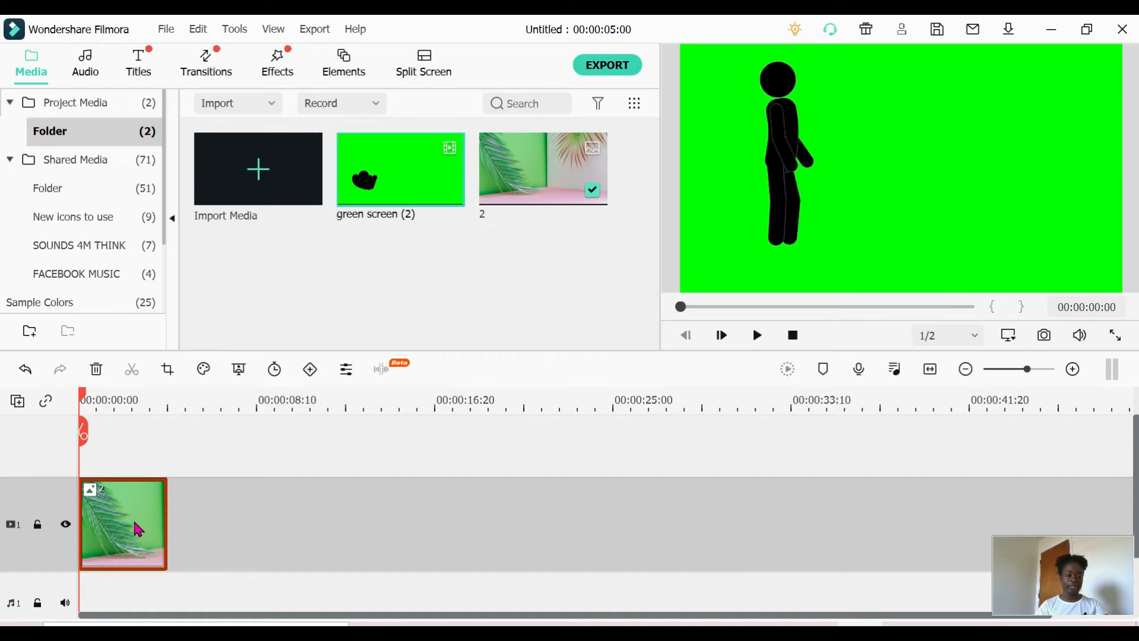
left_click_drag(166, 534, 381, 537)
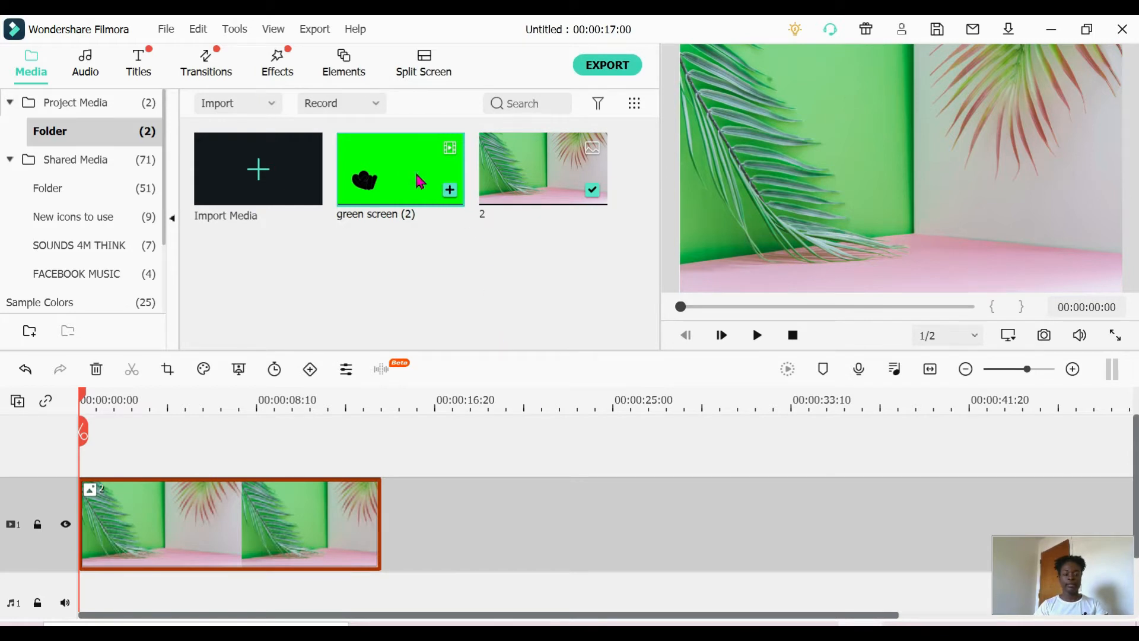
left_click_drag(415, 170, 80, 435)
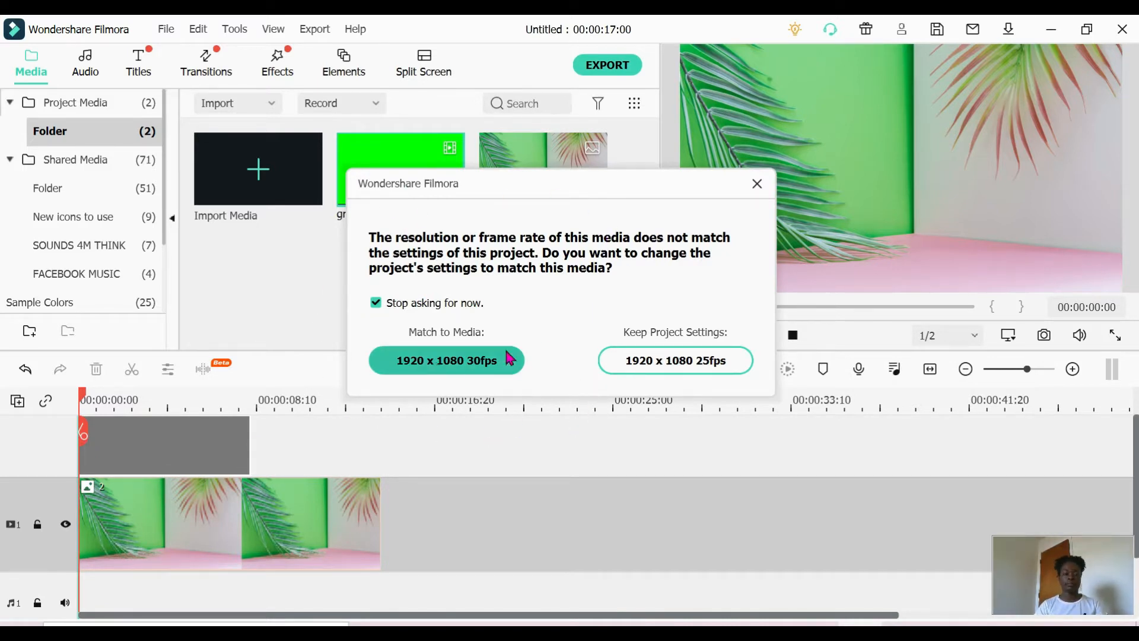
left_click(479, 374)
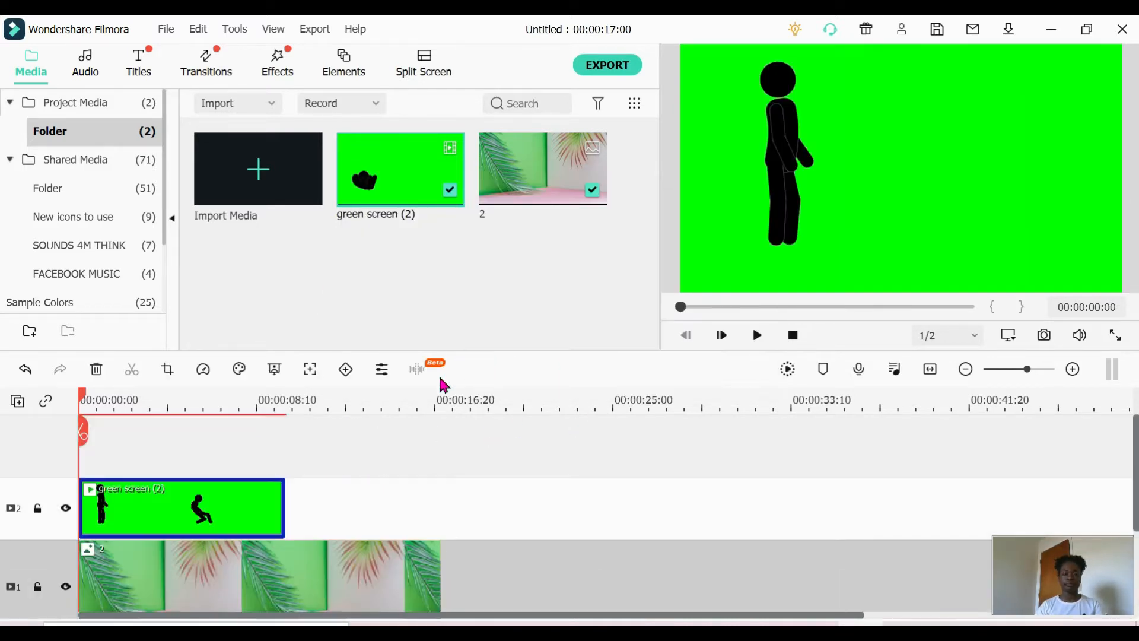
Trim the background image clip to end with the green screen clip at 00:00:09:20 and play the timeline.
scroll(546, 469, "down", 2)
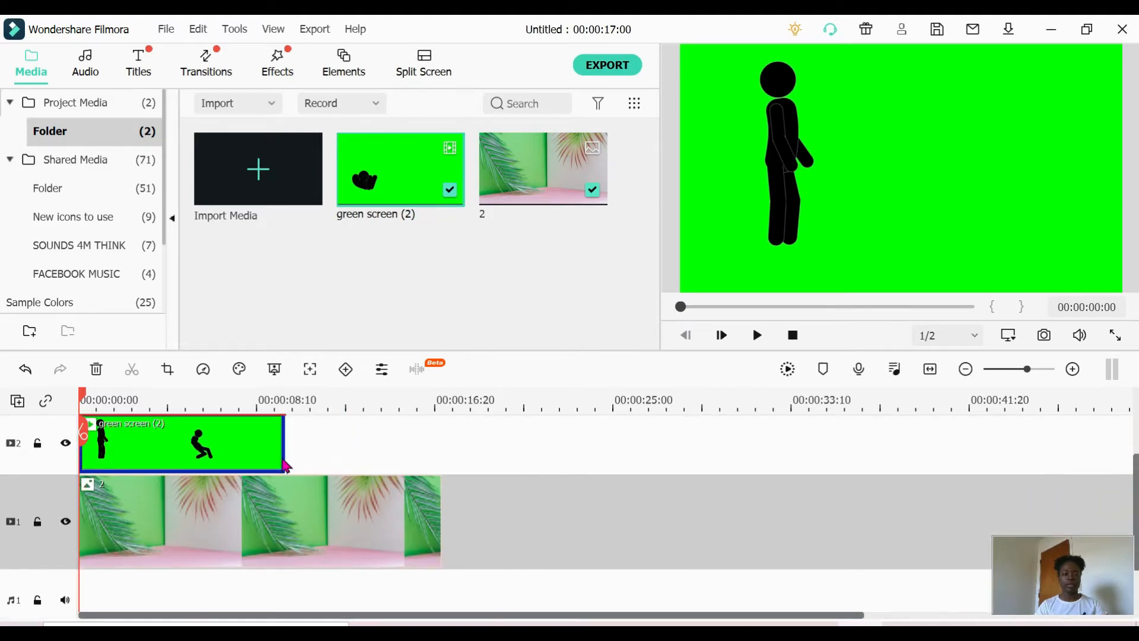
left_click(405, 525)
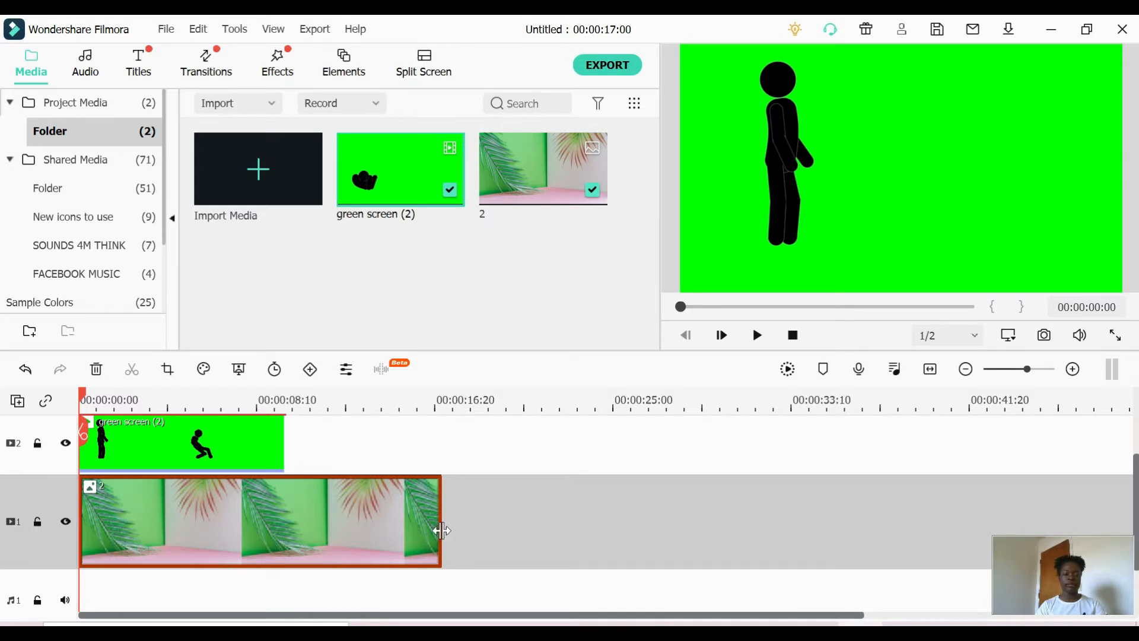
left_click_drag(441, 530, 285, 521)
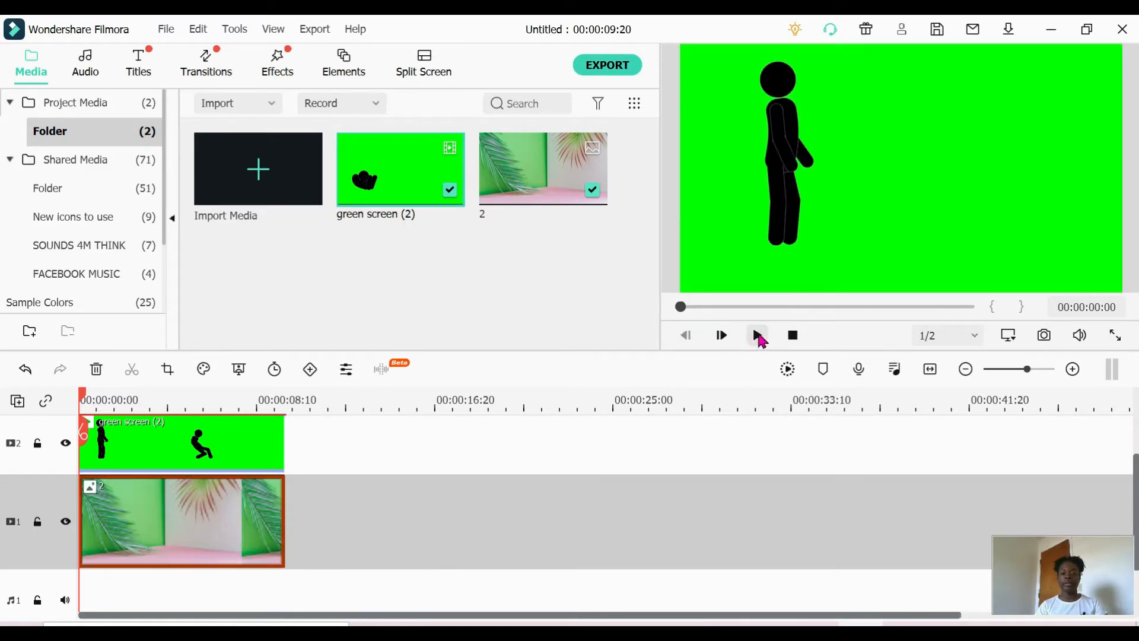
left_click(759, 336)
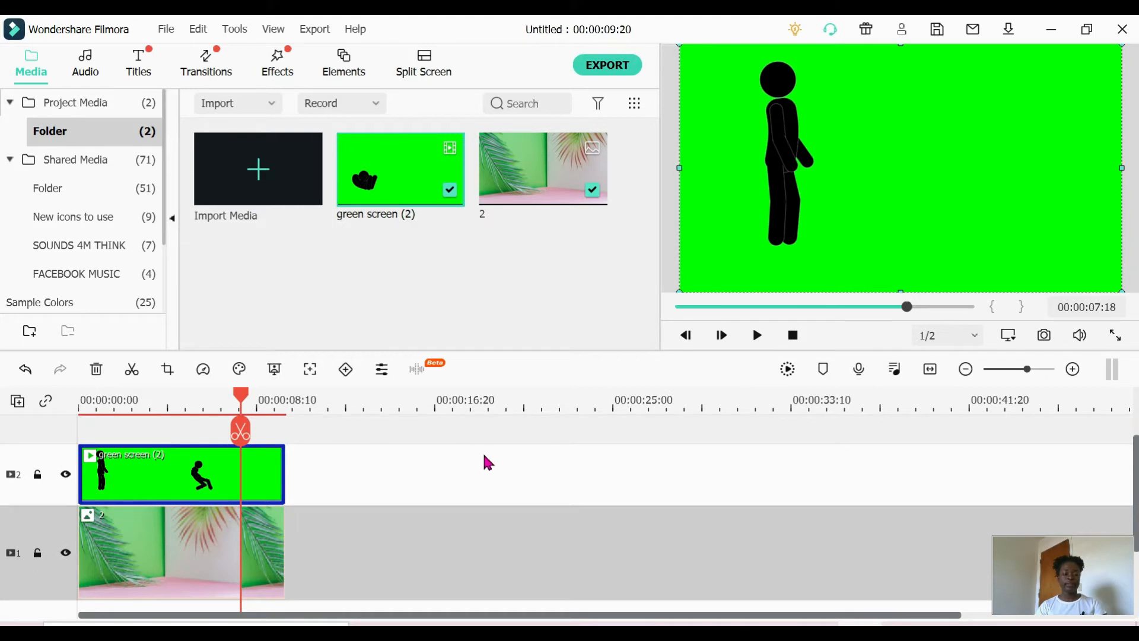
Enable Chroma Key on the green screen clip, sample its green backdrop as the key colour, and apply the settings.
left_click(484, 456)
double_click(166, 479)
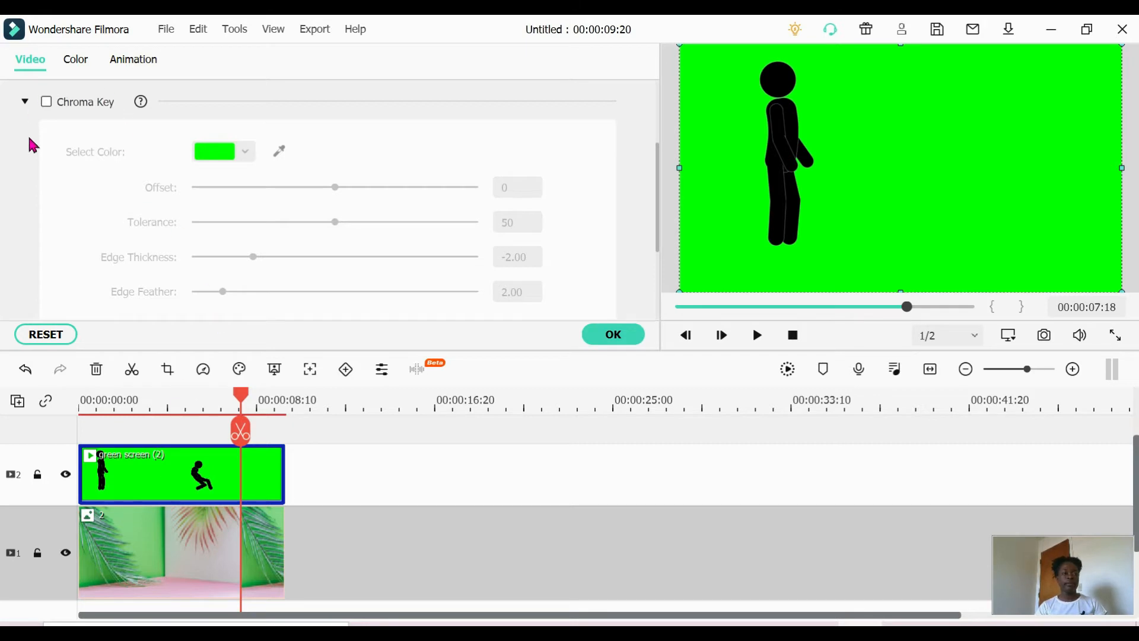
left_click(46, 102)
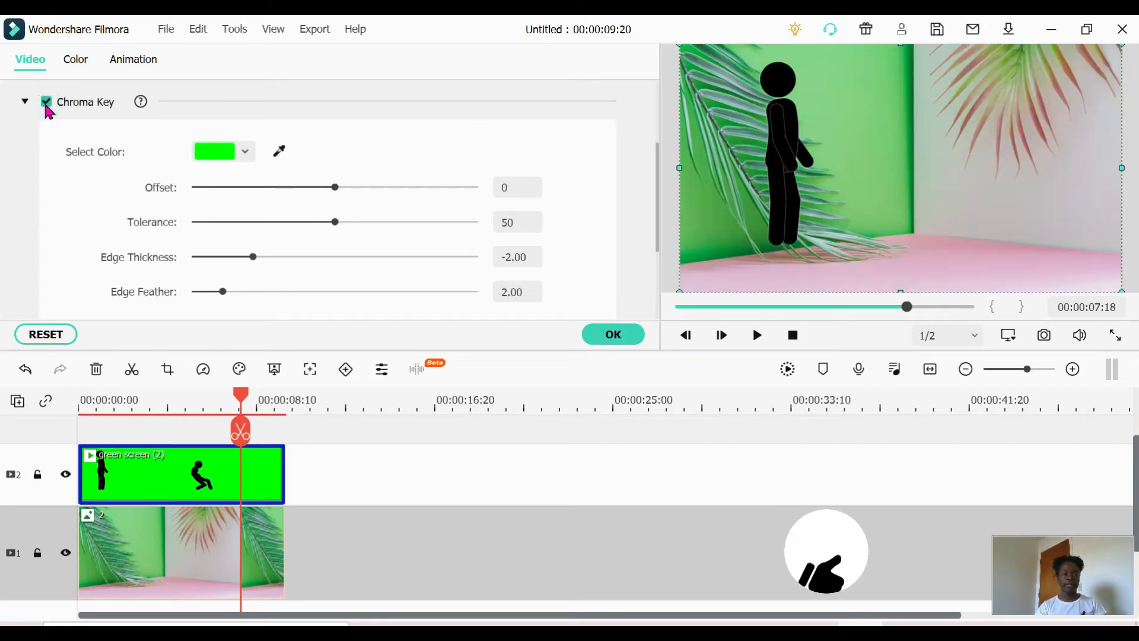
left_click(280, 154)
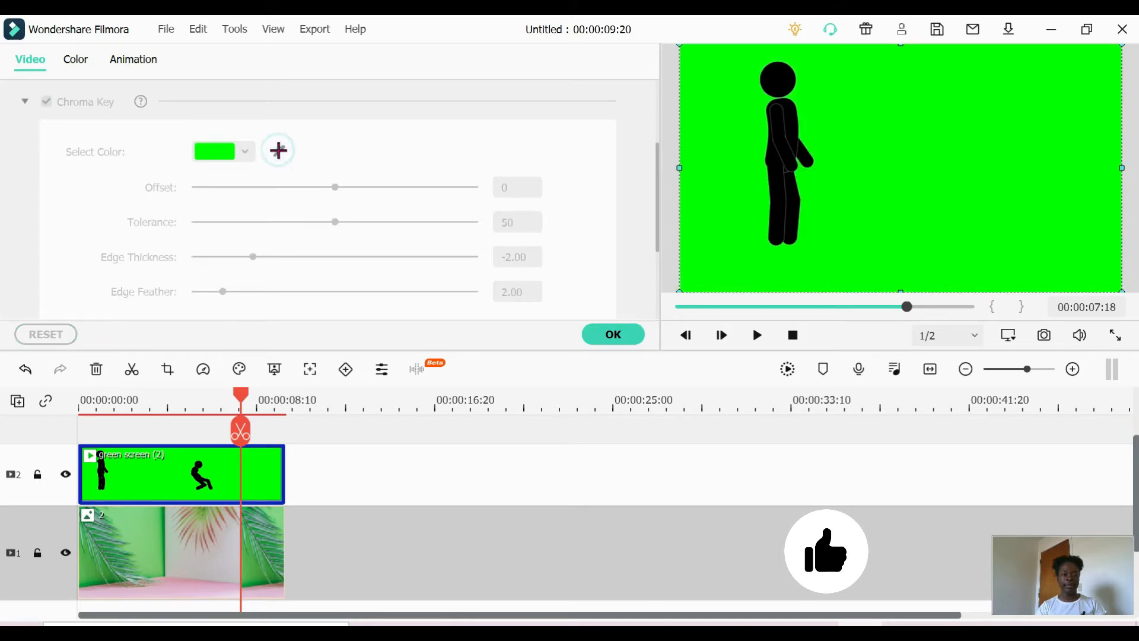
left_click(1053, 108)
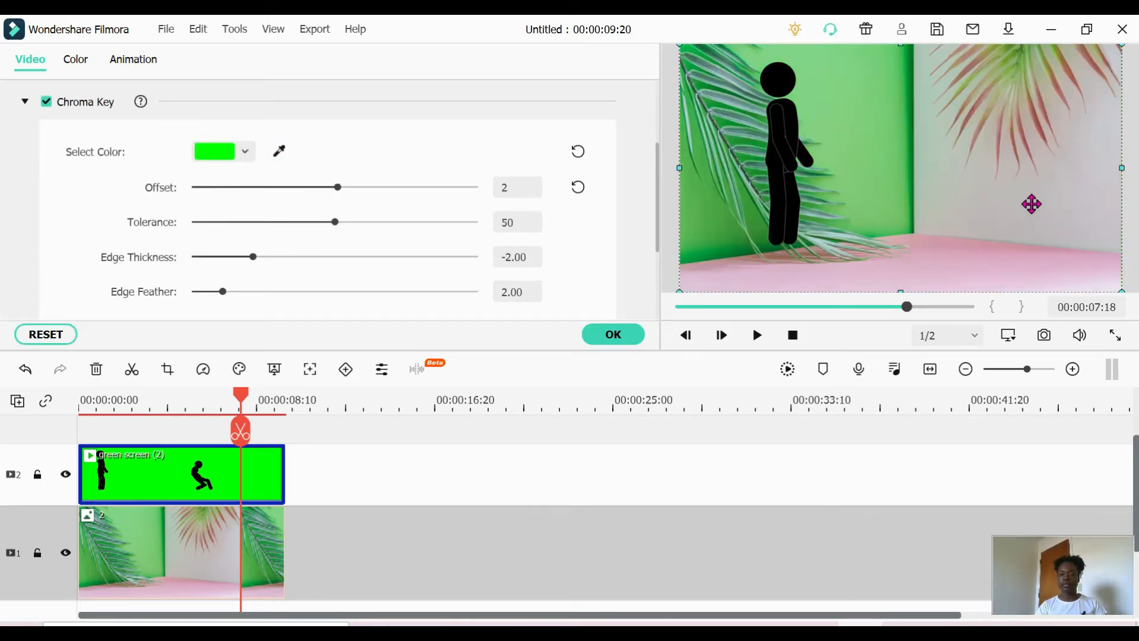
left_click(617, 336)
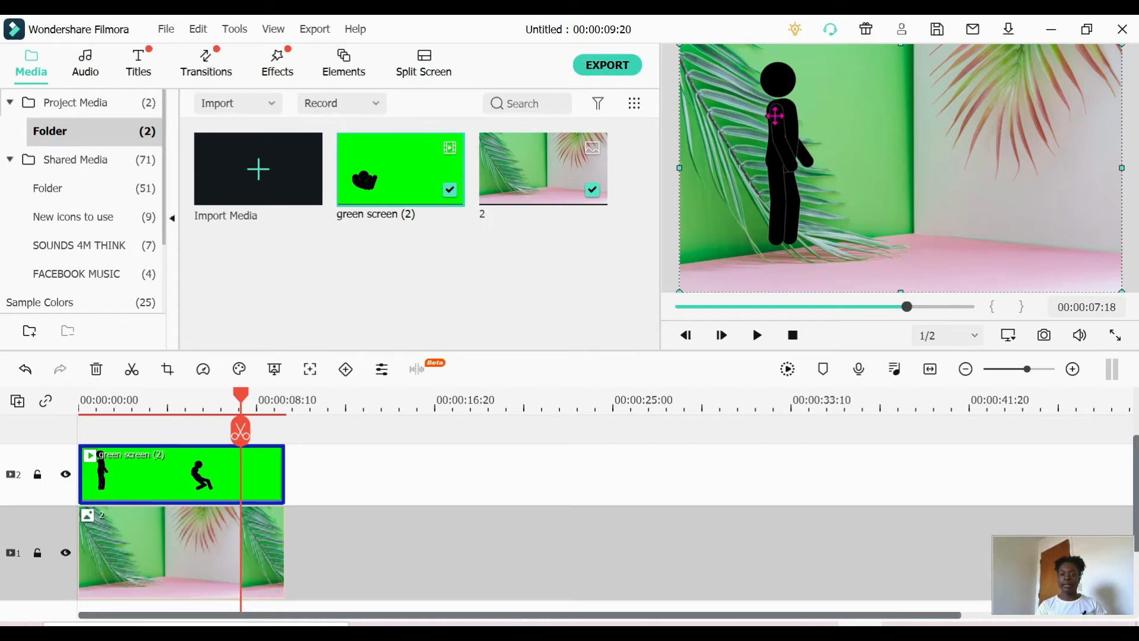
Scale down the keyed stick figure in the preview and position it standing on the pink floor in front of the palm leaf.
left_click_drag(777, 120, 800, 158)
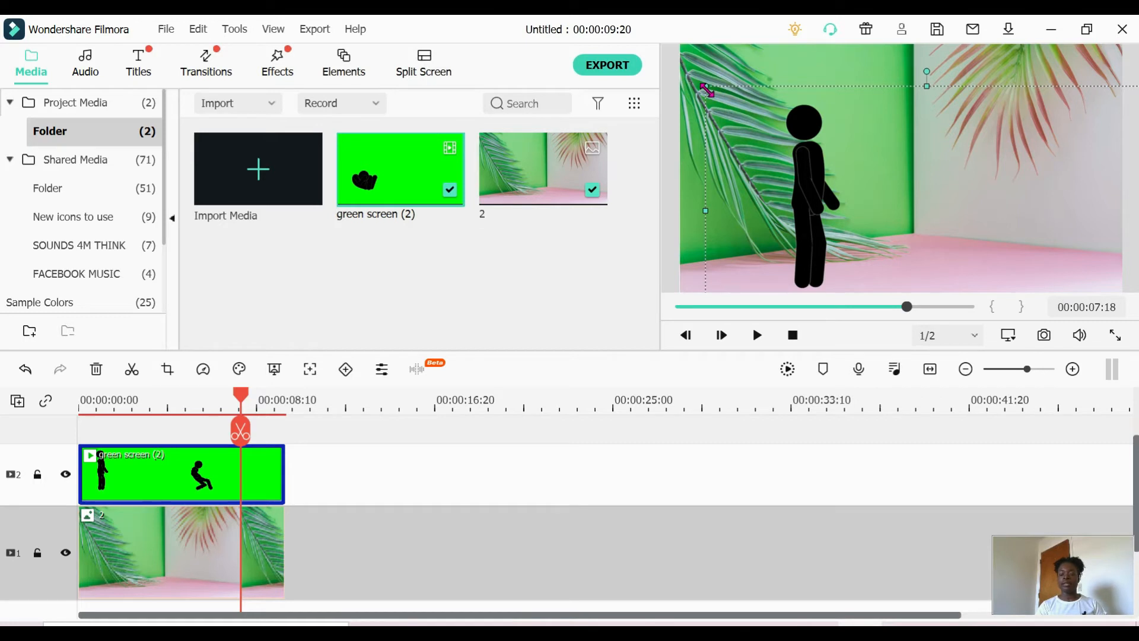
left_click_drag(706, 89, 782, 130)
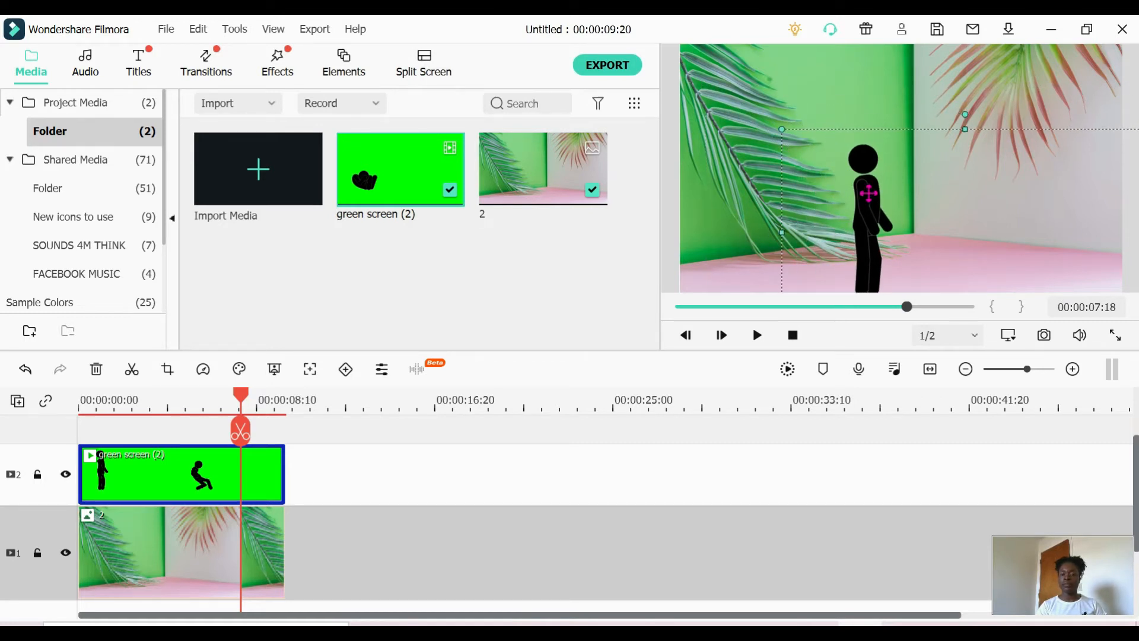
left_click_drag(869, 193, 844, 190)
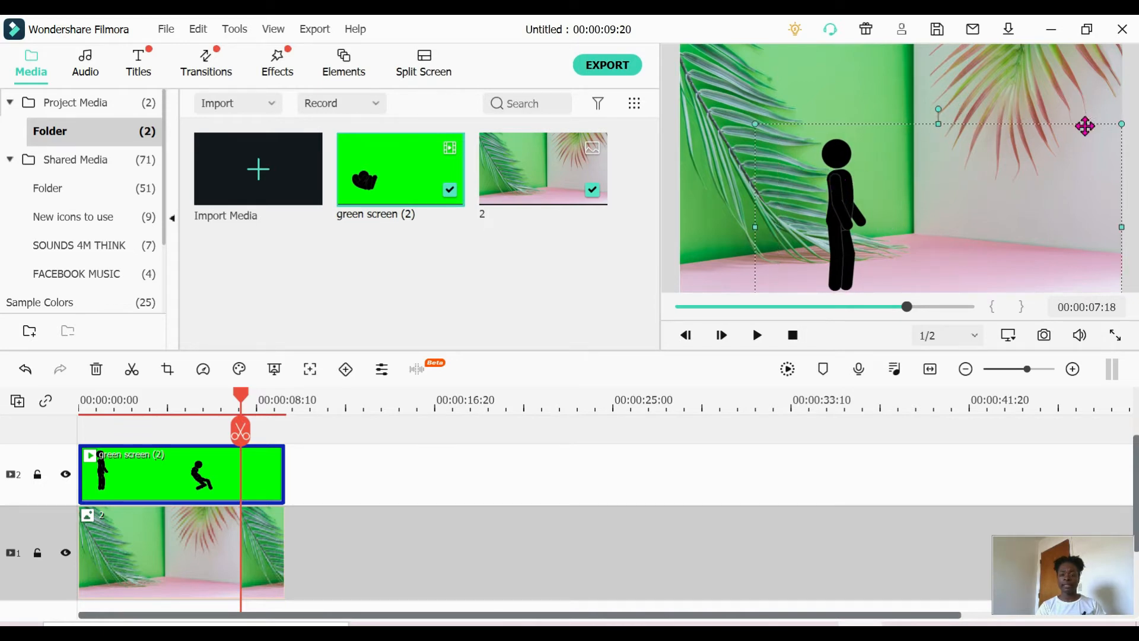
mouse_move(1122, 126)
left_mouse_down()
mouse_move(1098, 145)
mouse_move(1112, 143)
left_mouse_up()
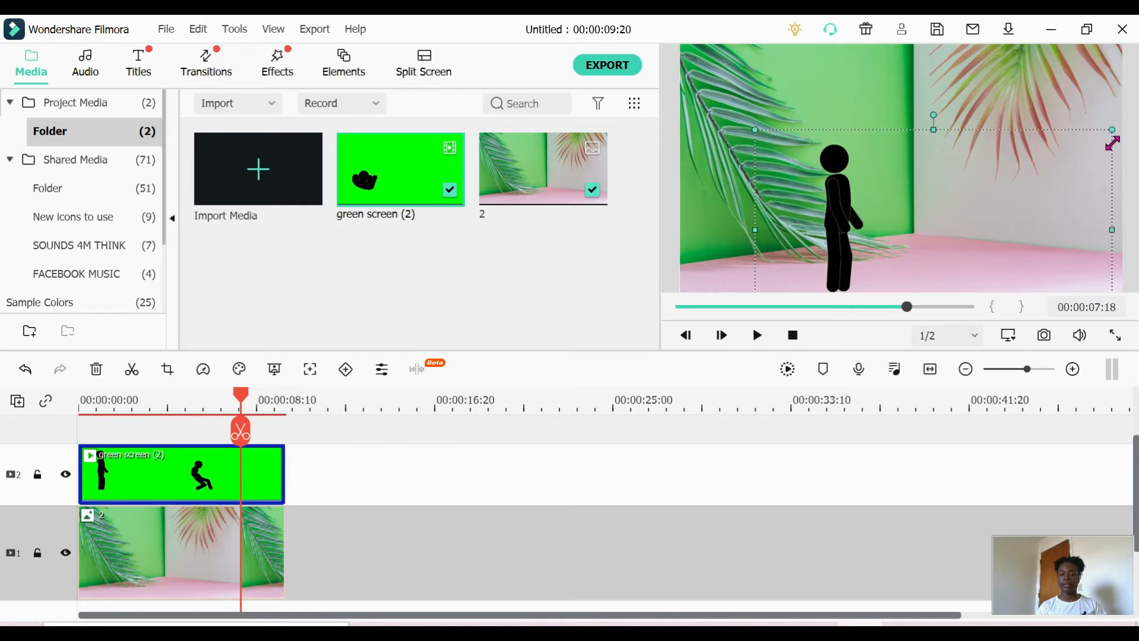
left_click_drag(1000, 156, 976, 155)
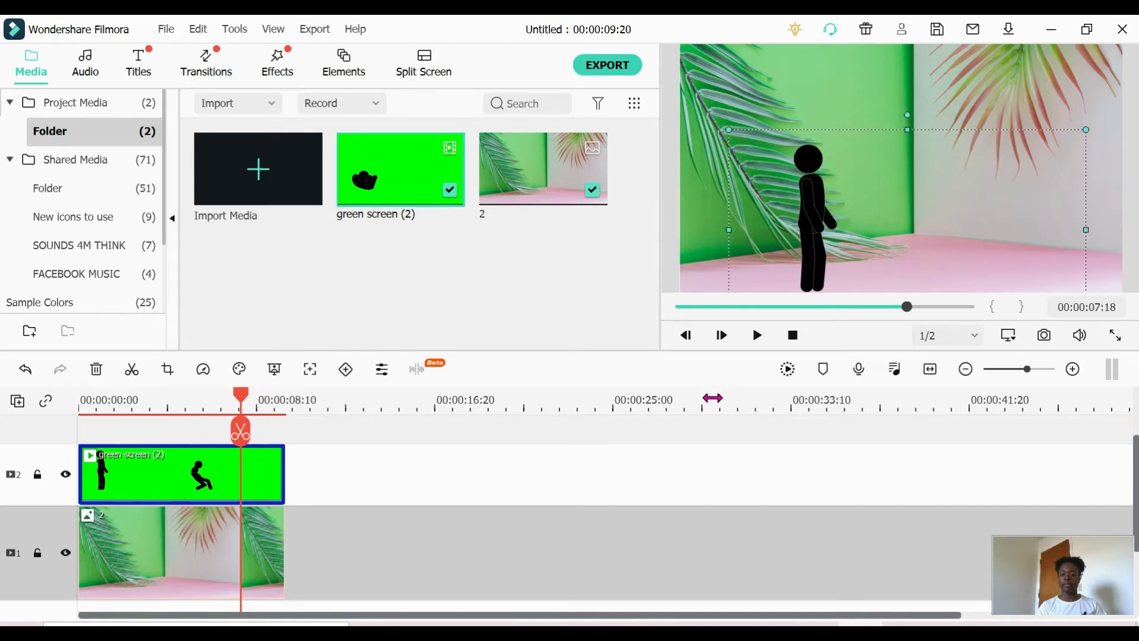
left_click(769, 497)
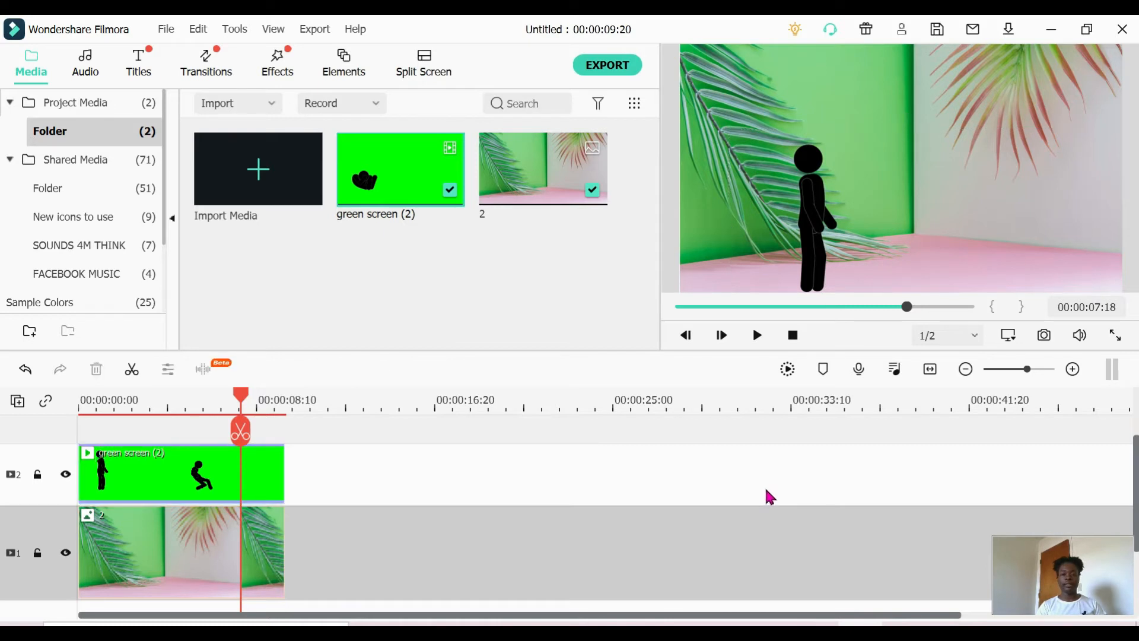
left_click(816, 235)
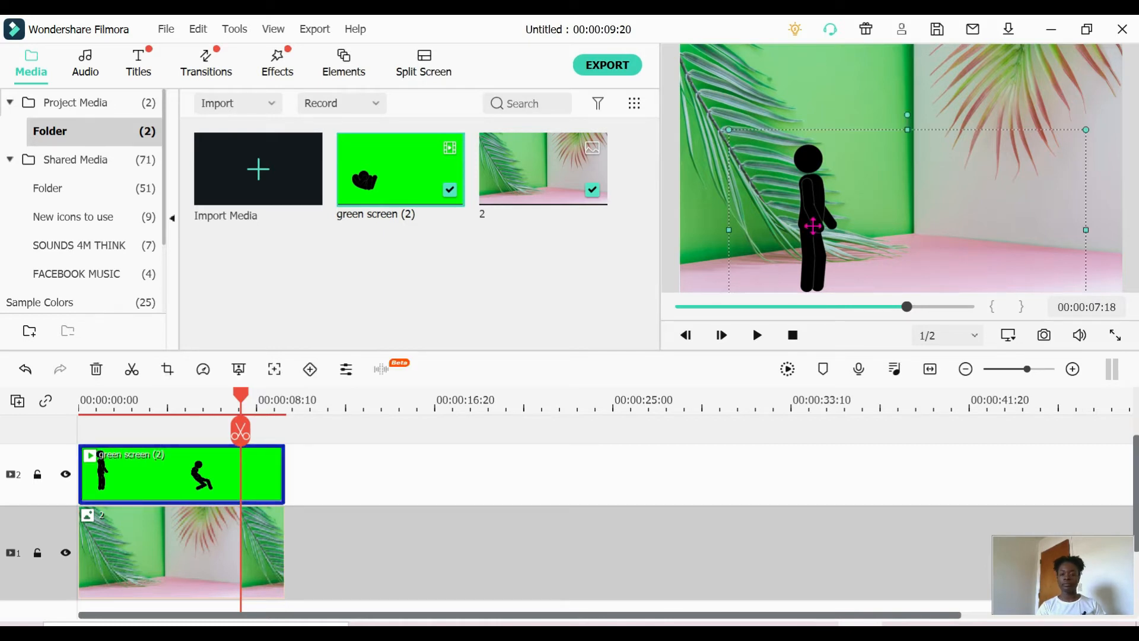
left_click_drag(813, 226, 813, 225)
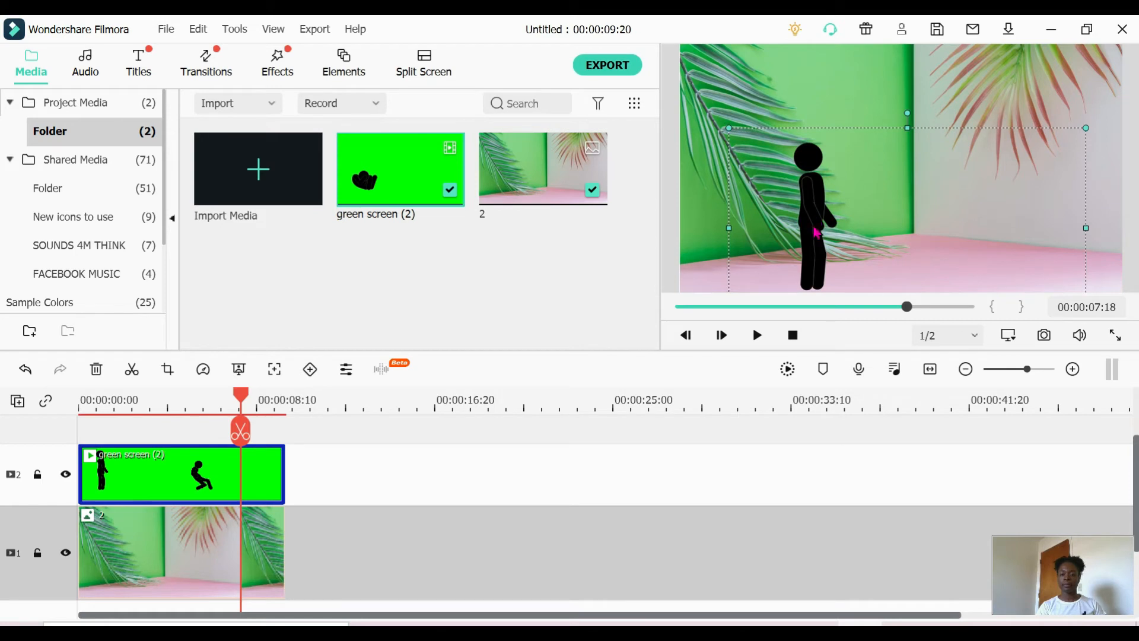
left_click(688, 455)
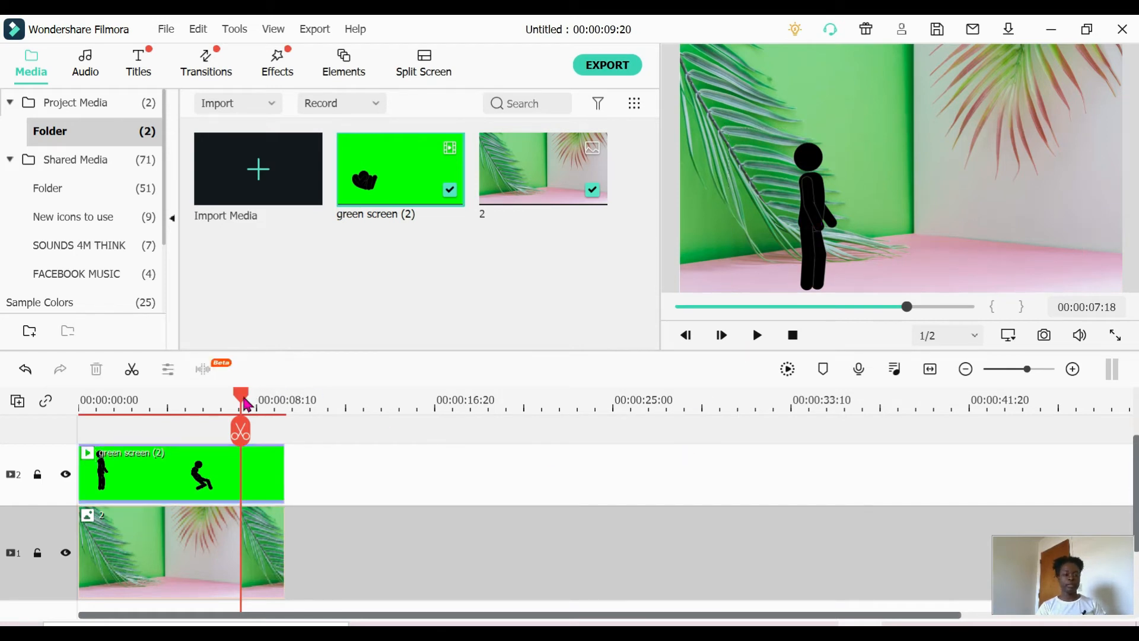
Play the composite from the beginning and pause it at 00:00:06:27.
left_click_drag(241, 403, 81, 403)
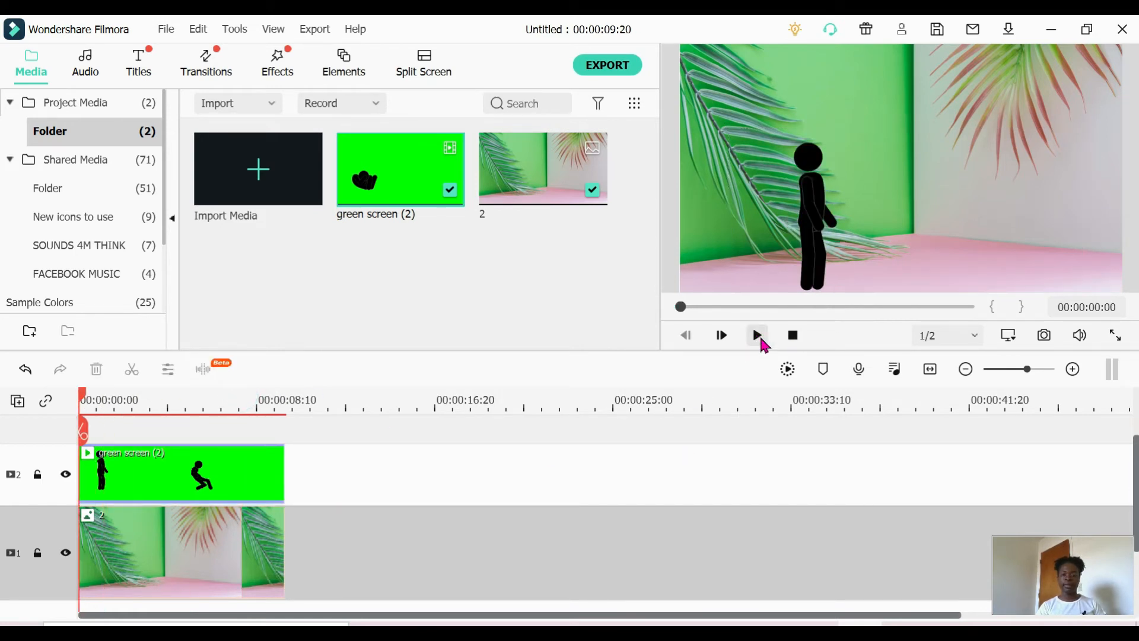
left_click(759, 337)
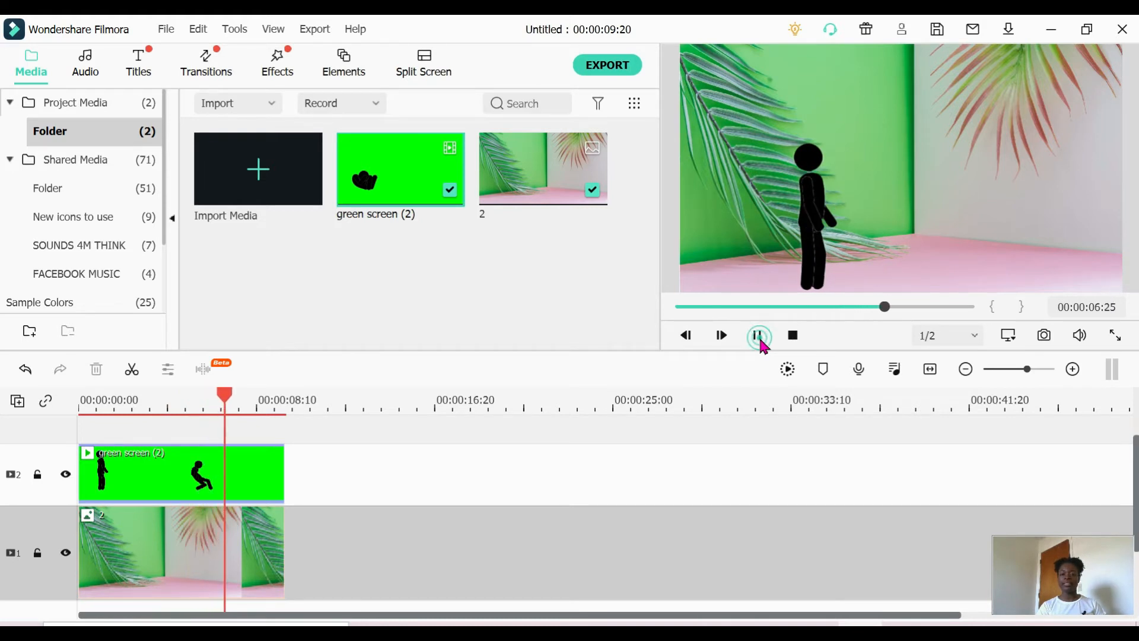
left_click(760, 341)
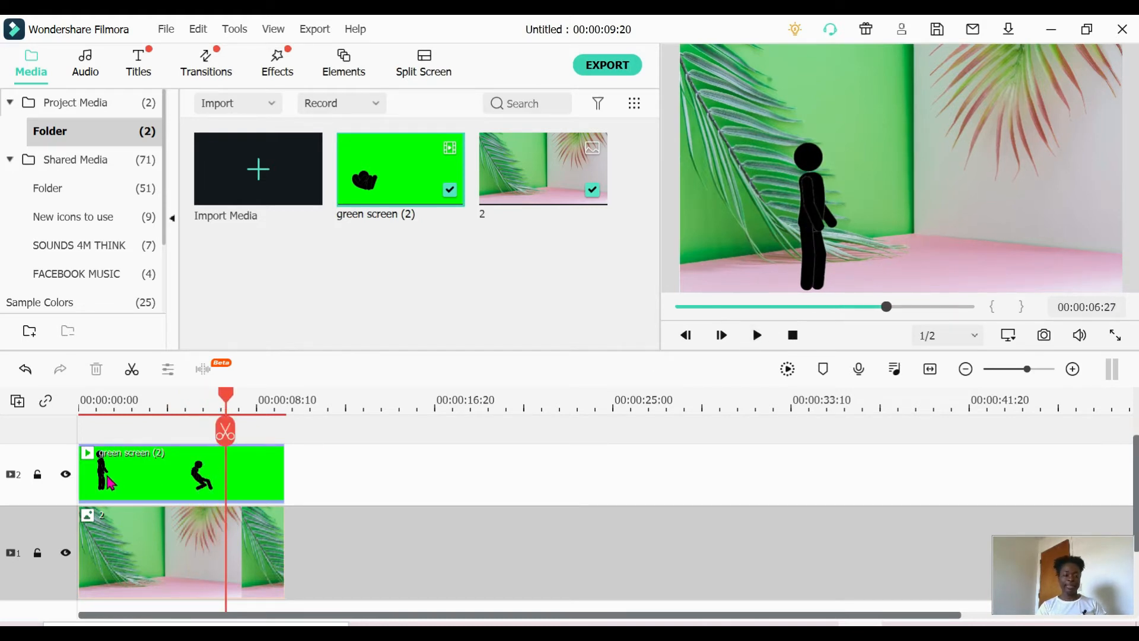
Trim the green screen clip and the background image clip so both end at 00:00:07:07.
left_click(267, 475)
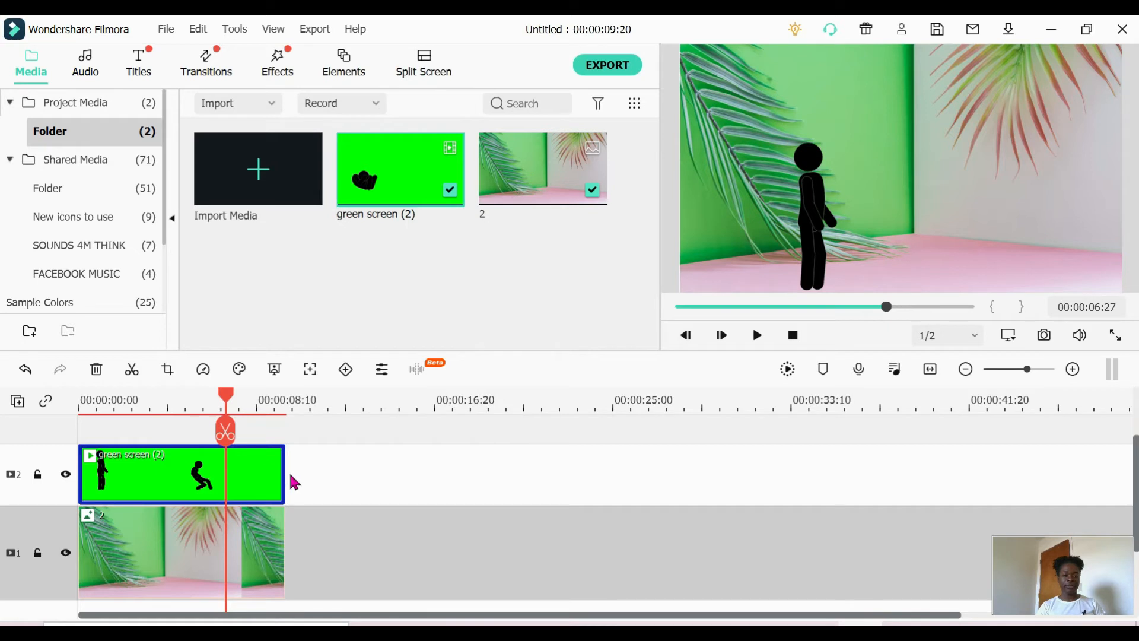
left_click_drag(286, 475, 238, 468)
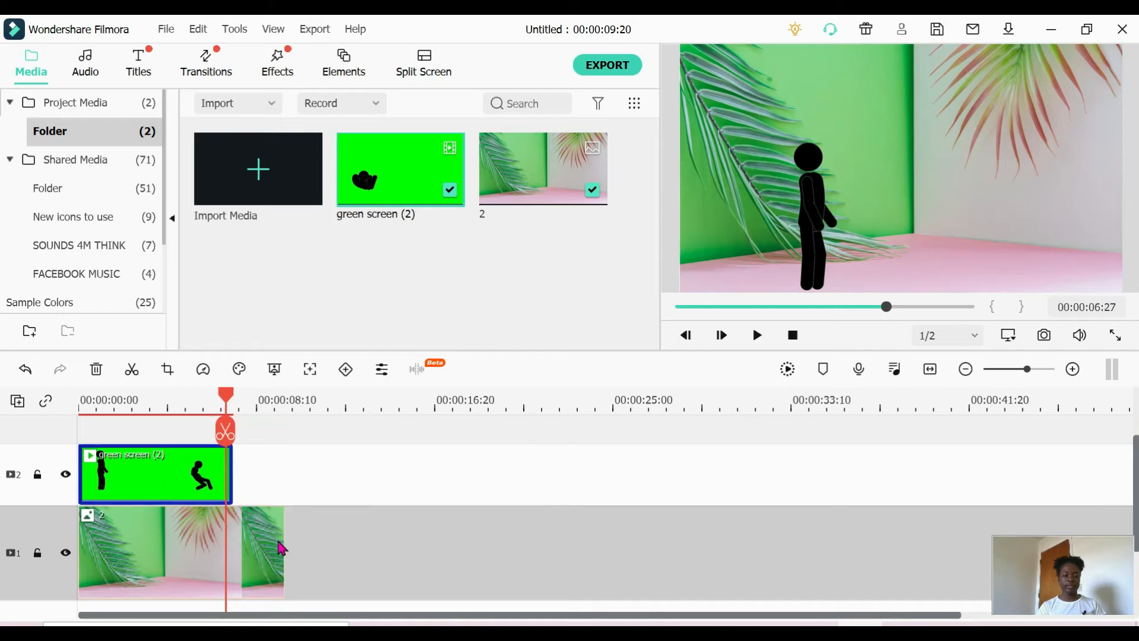
left_click(282, 548)
left_click_drag(287, 555, 234, 541)
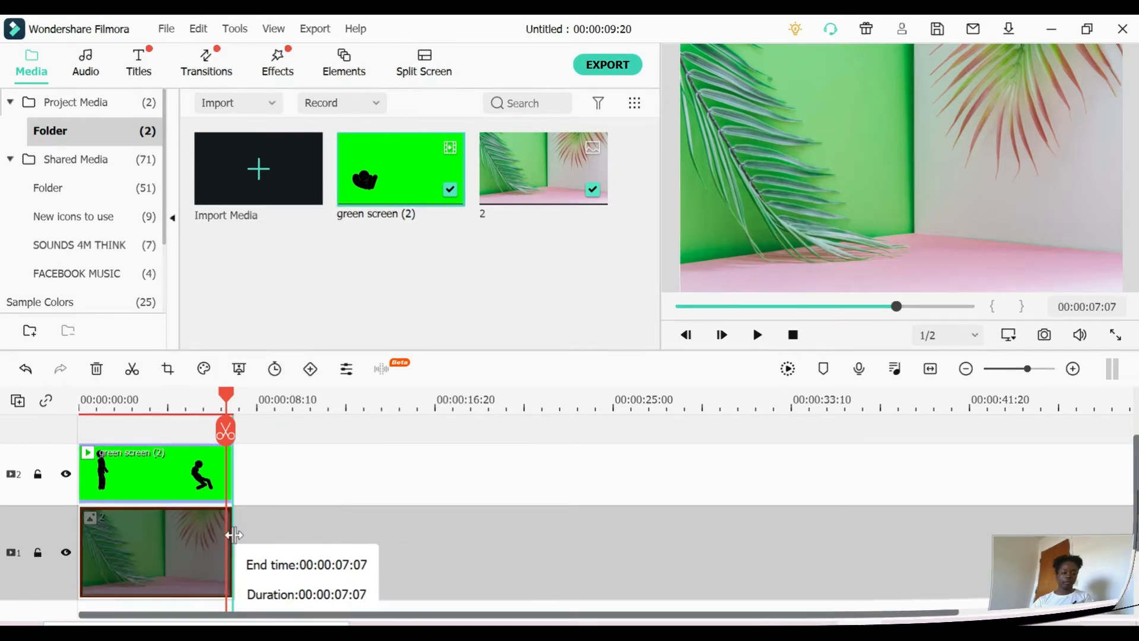
left_click_drag(234, 542, 233, 541)
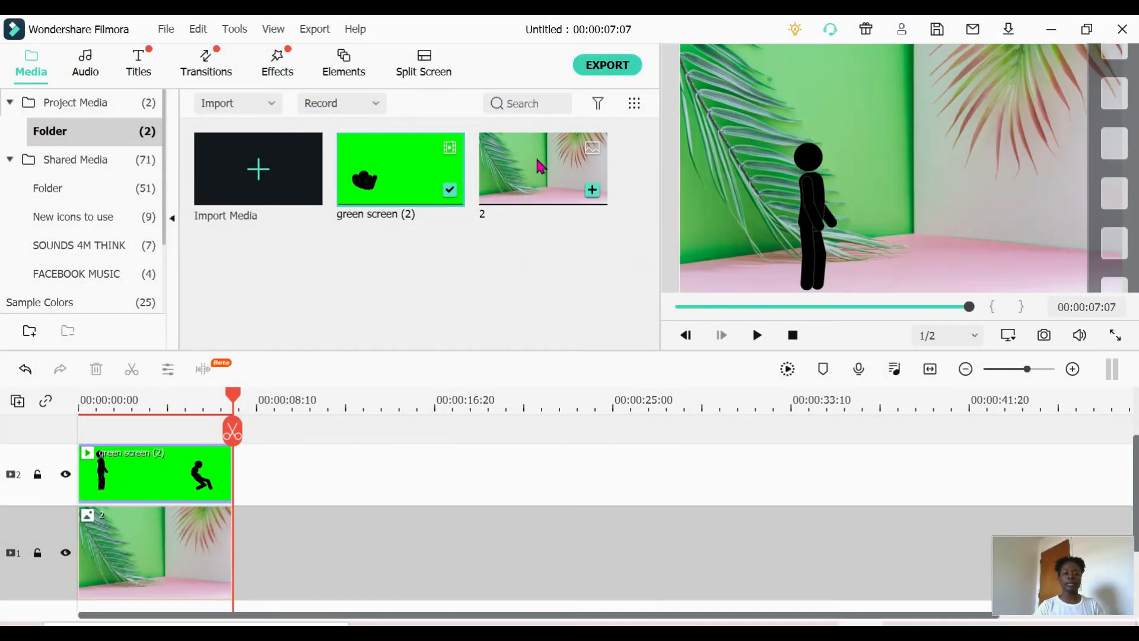
Append another copy of background image 2, extend it to 00:00:19:24, and place a second green screen (2) clip above its start.
left_click_drag(541, 168, 236, 547)
left_click_drag(340, 548, 500, 549)
left_click_drag(413, 166, 243, 478)
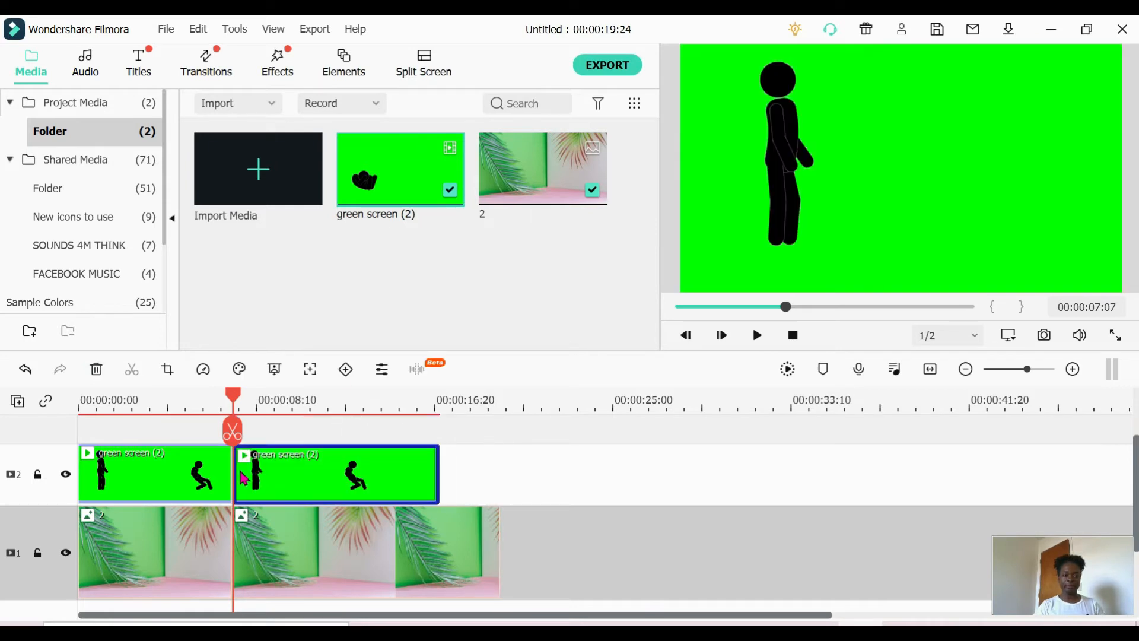
Enable Chroma Key on the second green screen (2) clip and sample its green background as the key color.
double_click(336, 472)
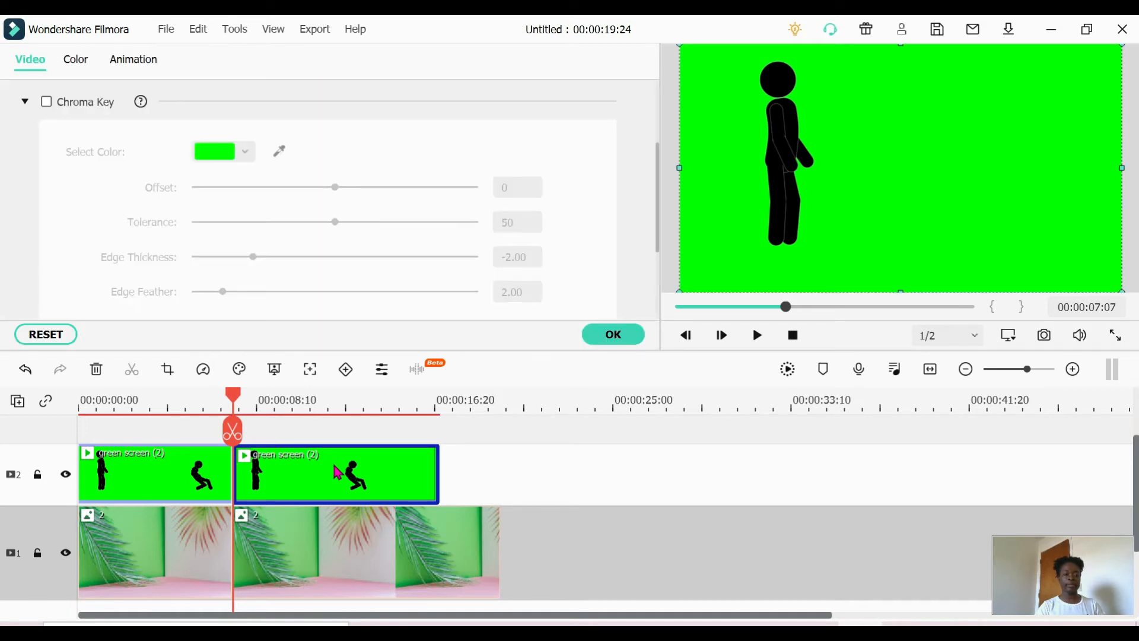
left_click(48, 103)
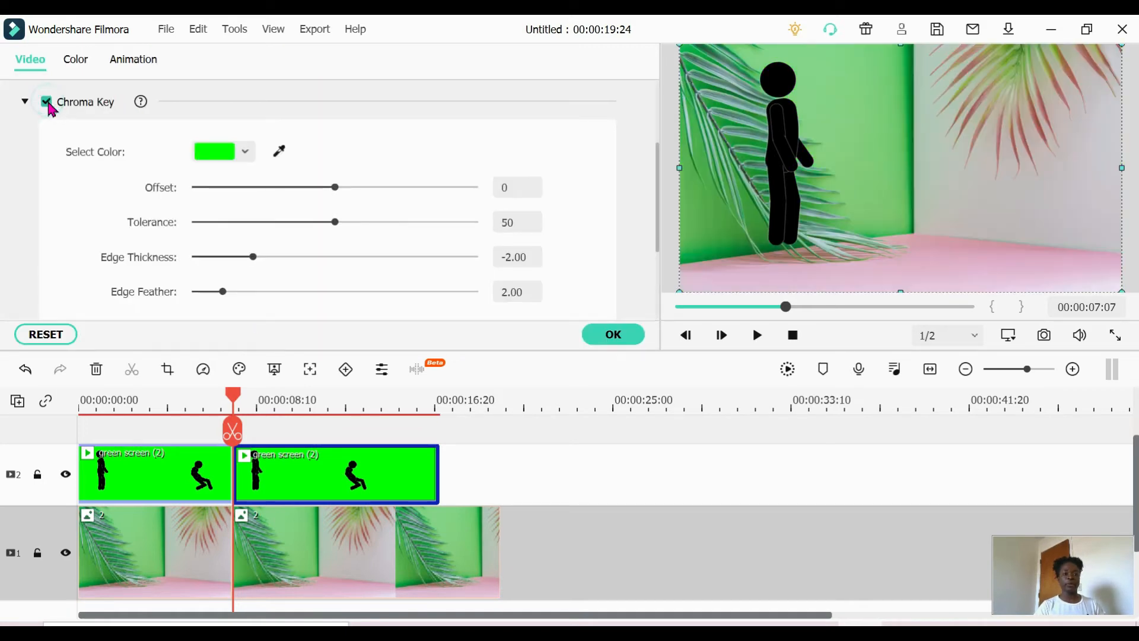
left_click(281, 153)
left_click(1032, 145)
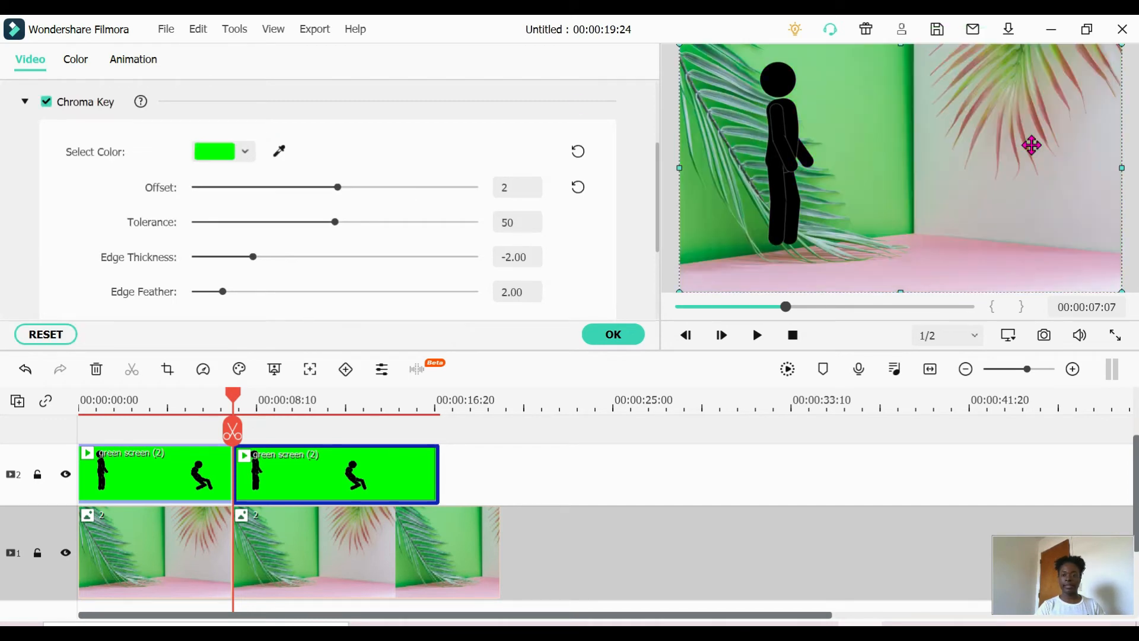
Scale down the second clip's stick figure and position it standing on the pink floor in front of the palm leaf.
left_click_drag(795, 119, 817, 152)
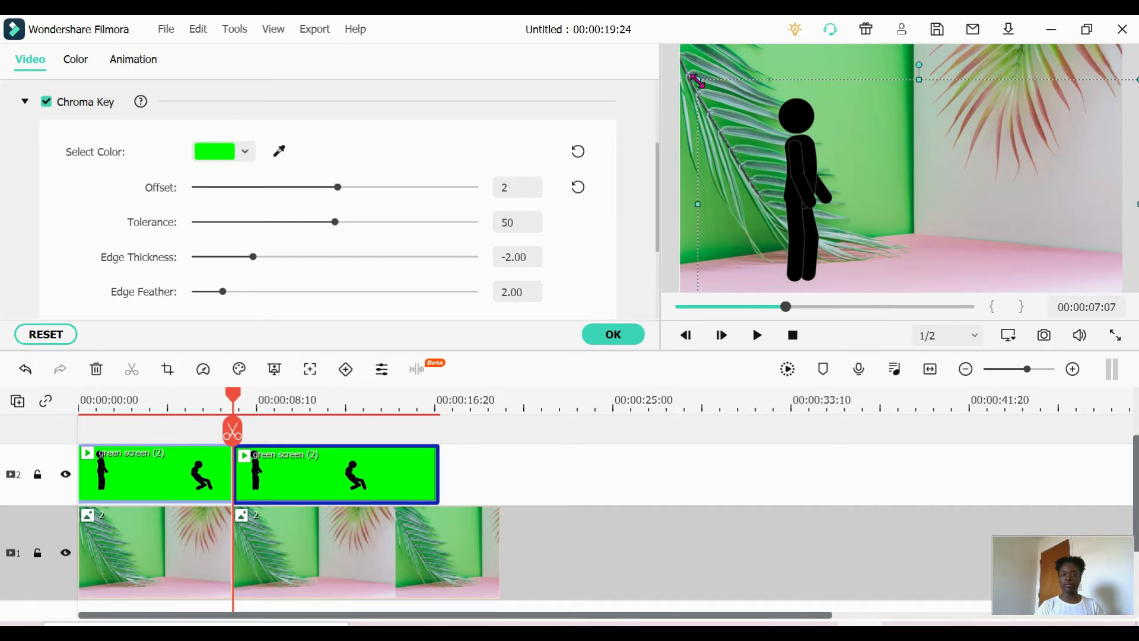
left_click_drag(699, 81, 775, 179)
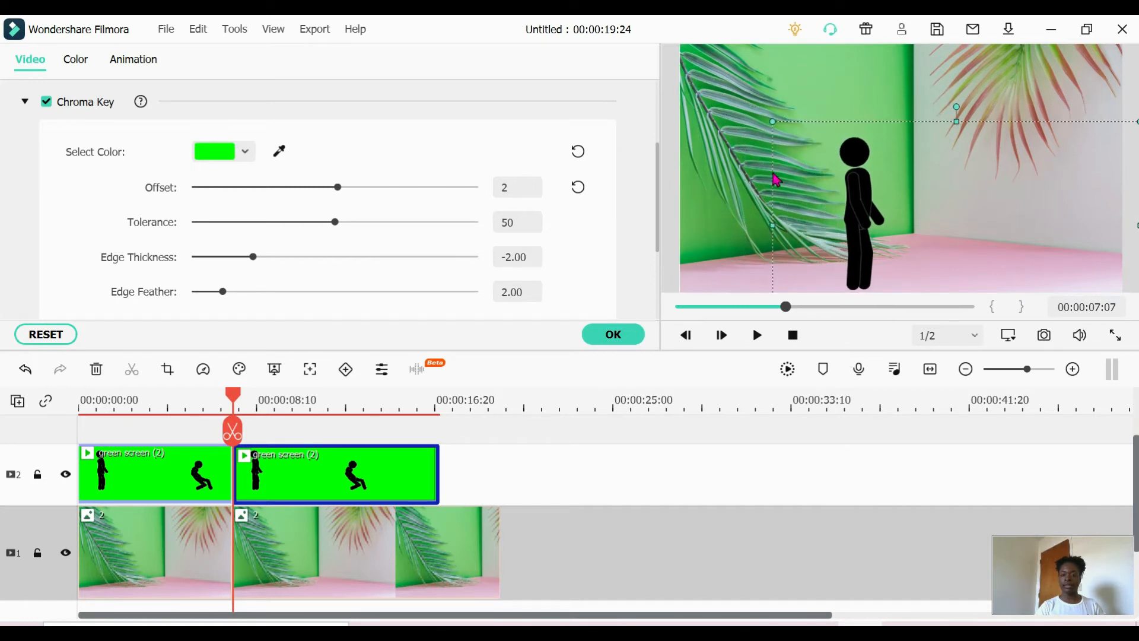
left_click_drag(854, 224, 785, 217)
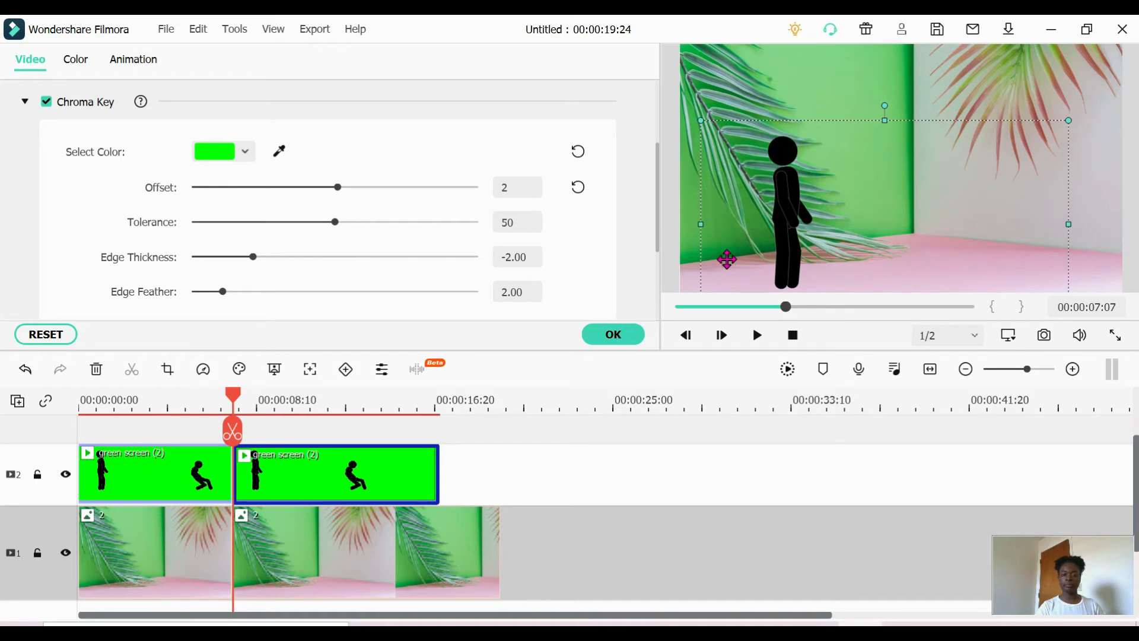
left_click(617, 337)
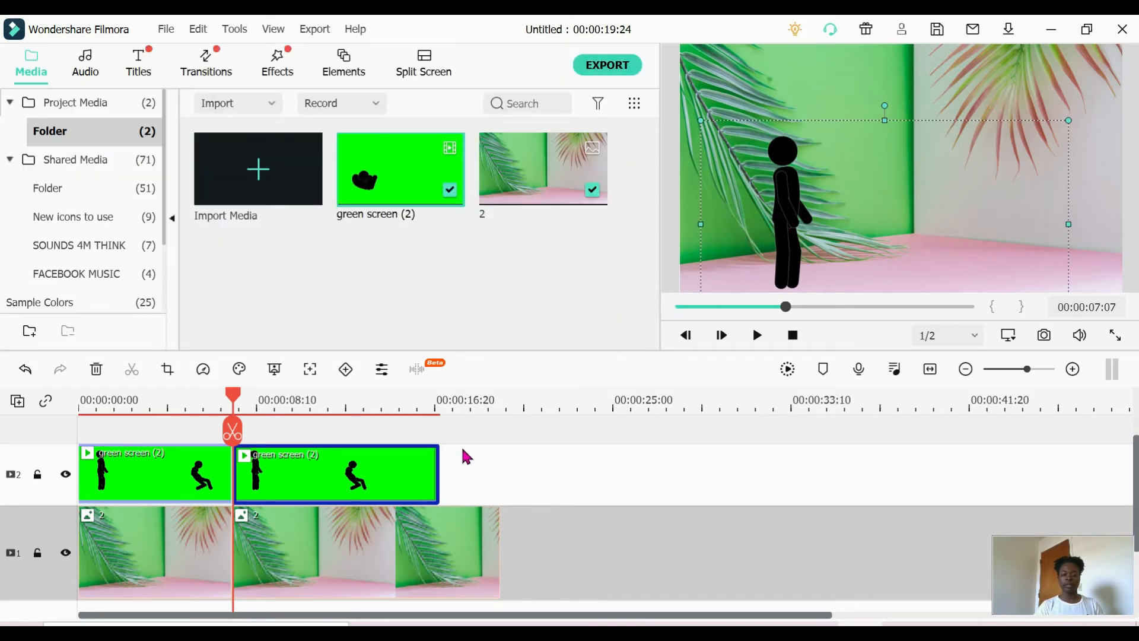
Slow the second green screen clip to 0.25x and extend the second background image to its end at 00:00:45:27.
left_click(203, 370)
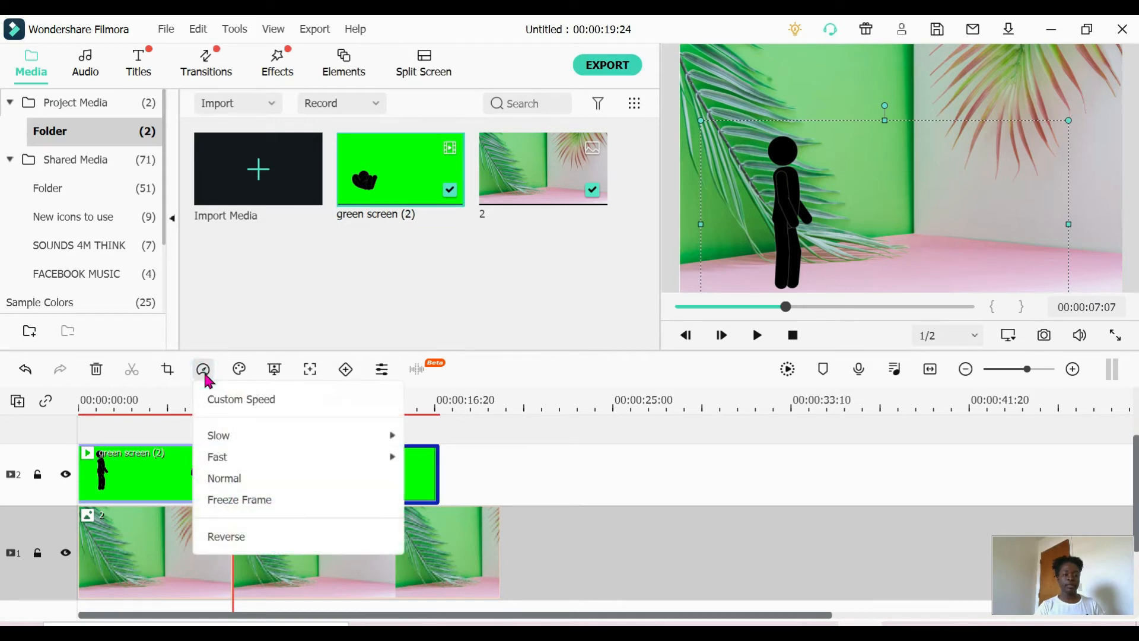
mouse_move(262, 437)
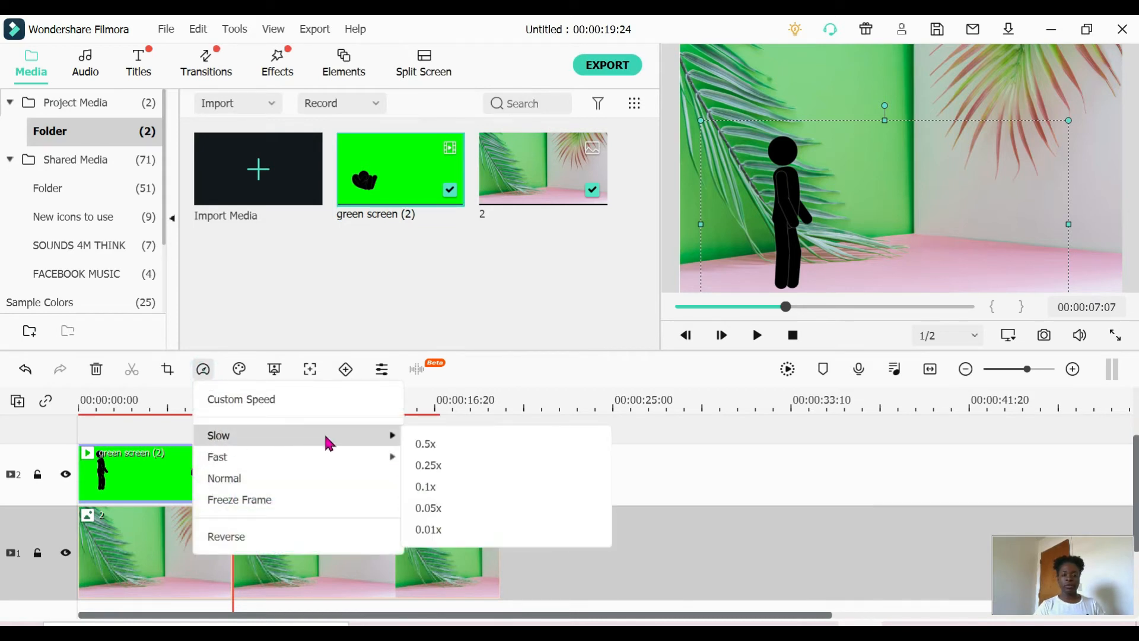
left_click(433, 465)
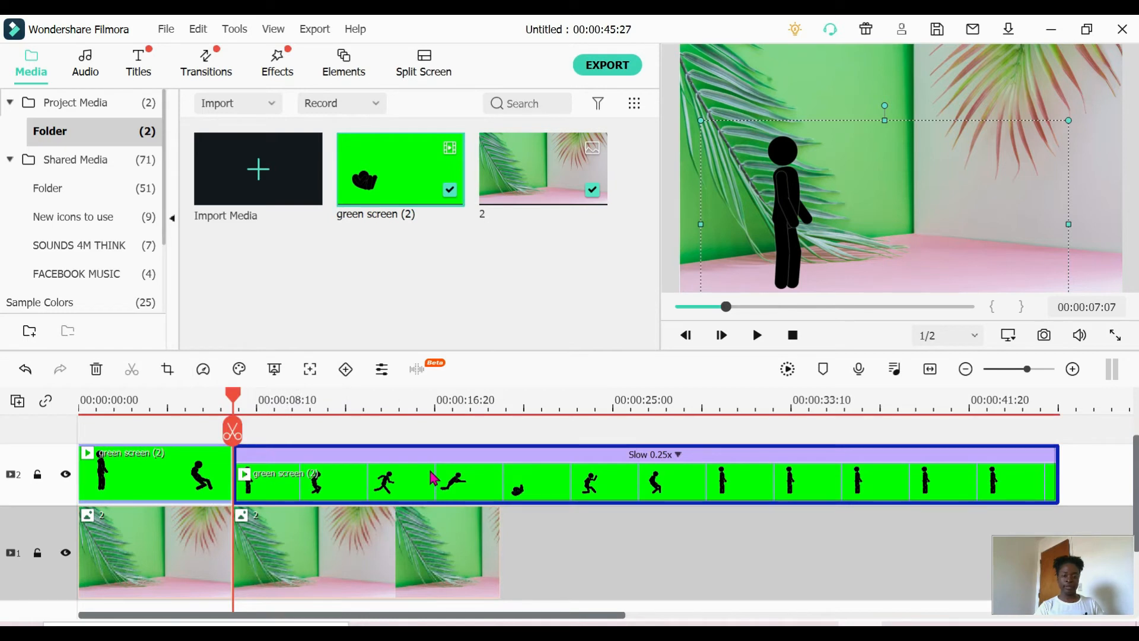
left_click(495, 569)
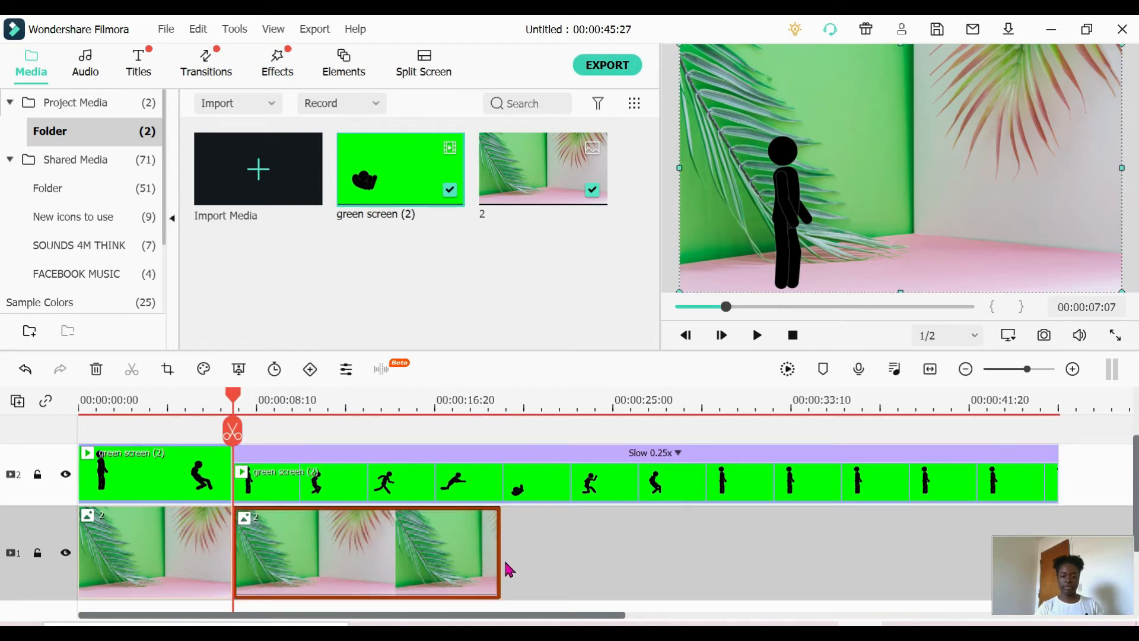
left_click_drag(500, 560, 1000, 550)
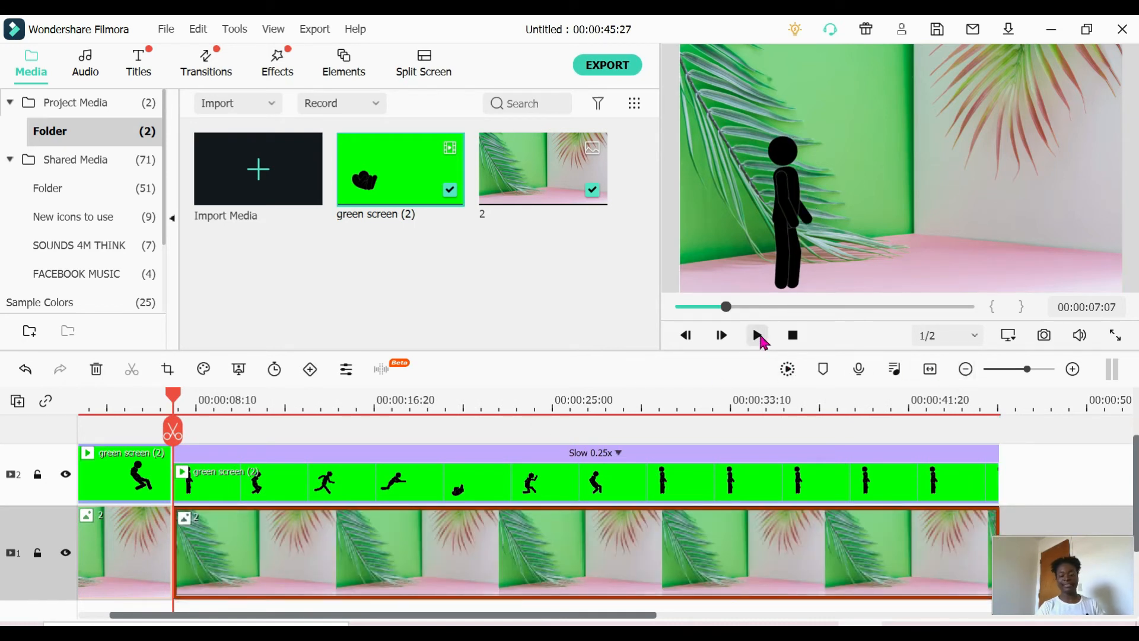
Play the slowed composite to 00:00:30:29 and trim the second green screen clip and second background image to end there.
left_click(758, 336)
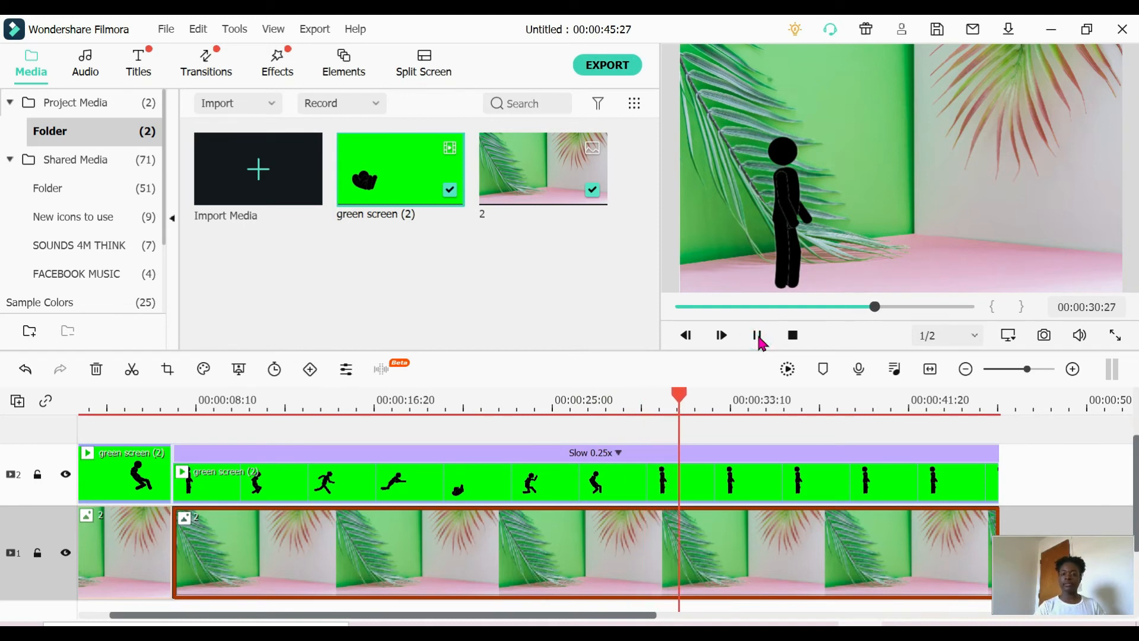
key("space")
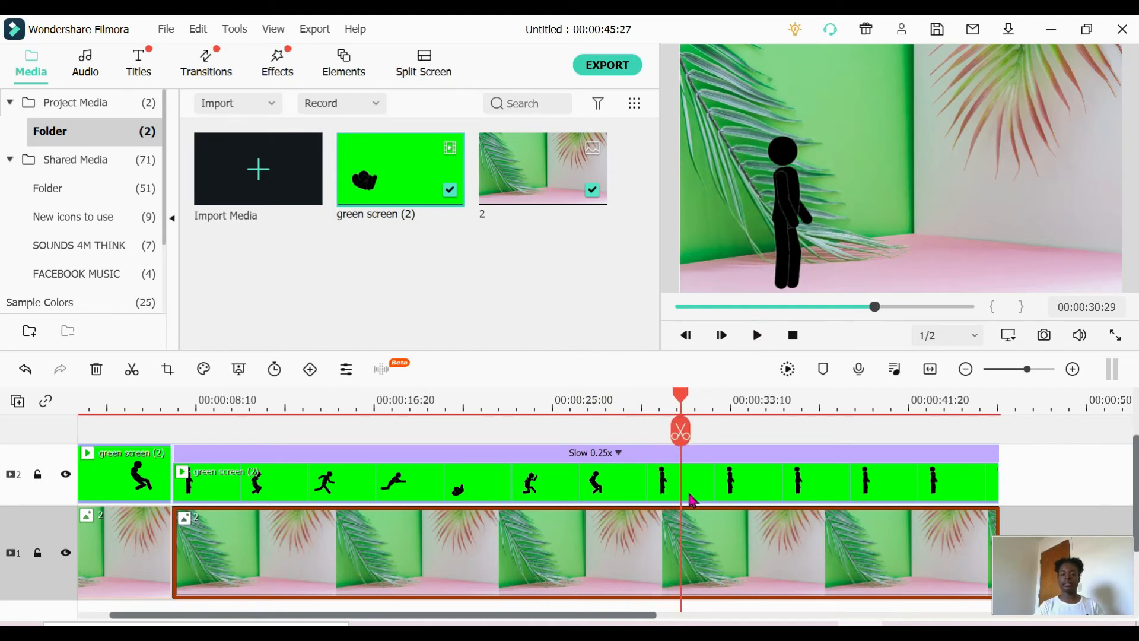
left_click(986, 474)
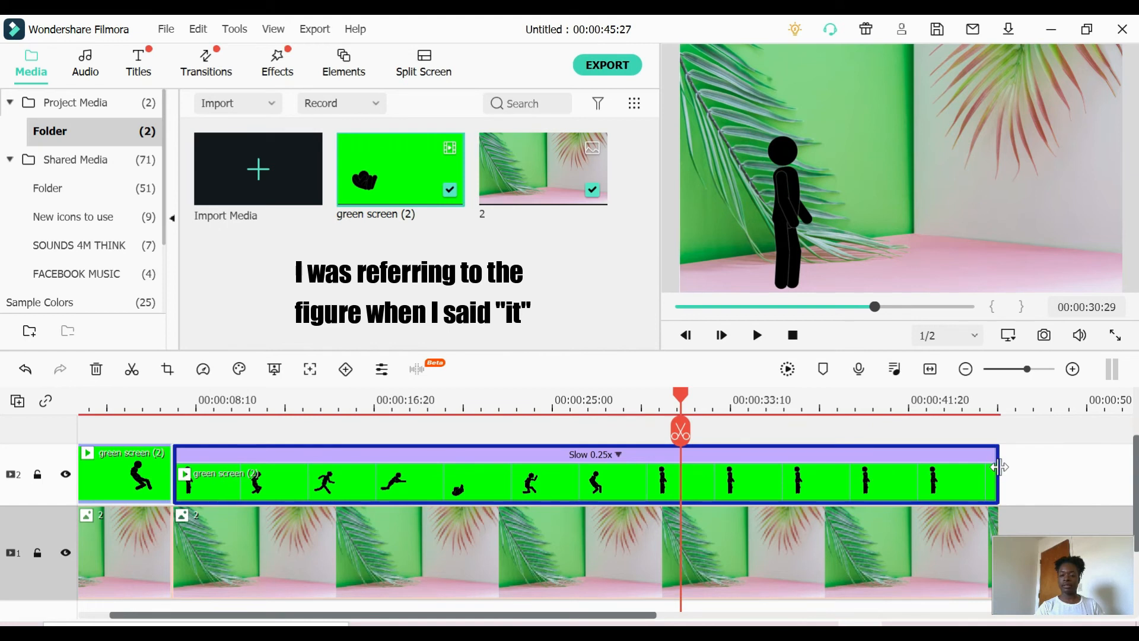
left_click_drag(999, 468, 681, 487)
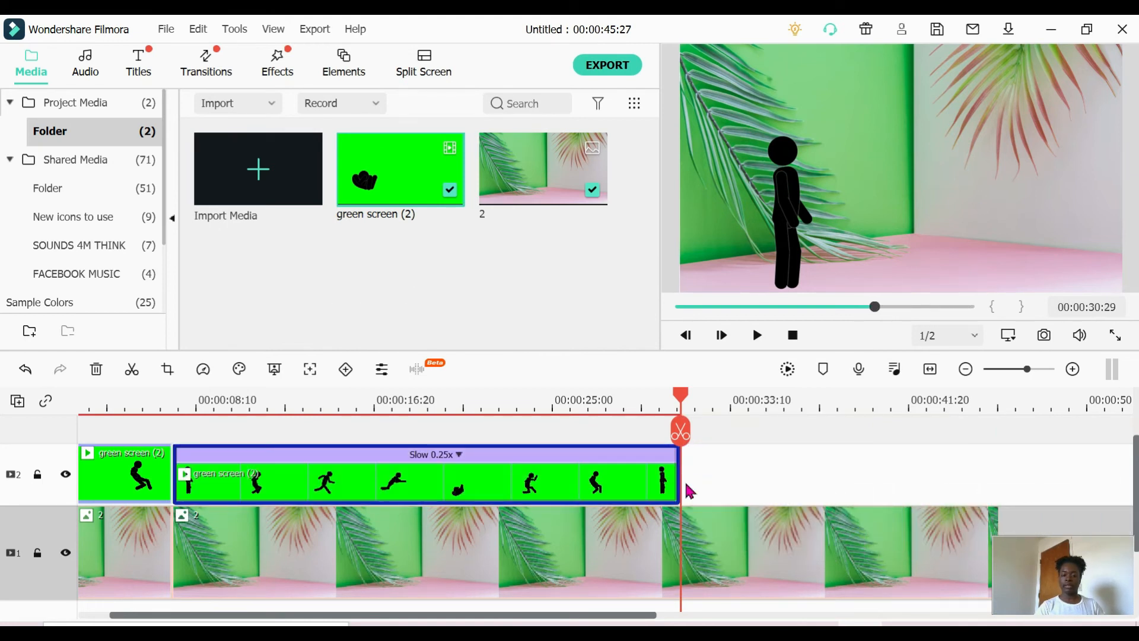
left_click(910, 547)
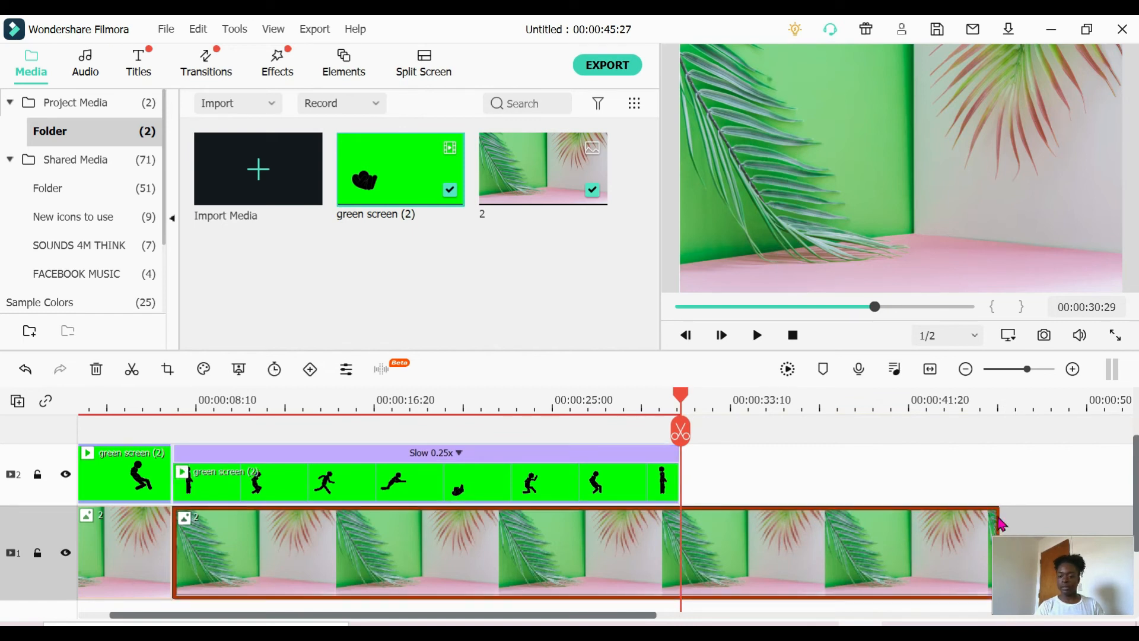
left_click_drag(1000, 520, 683, 527)
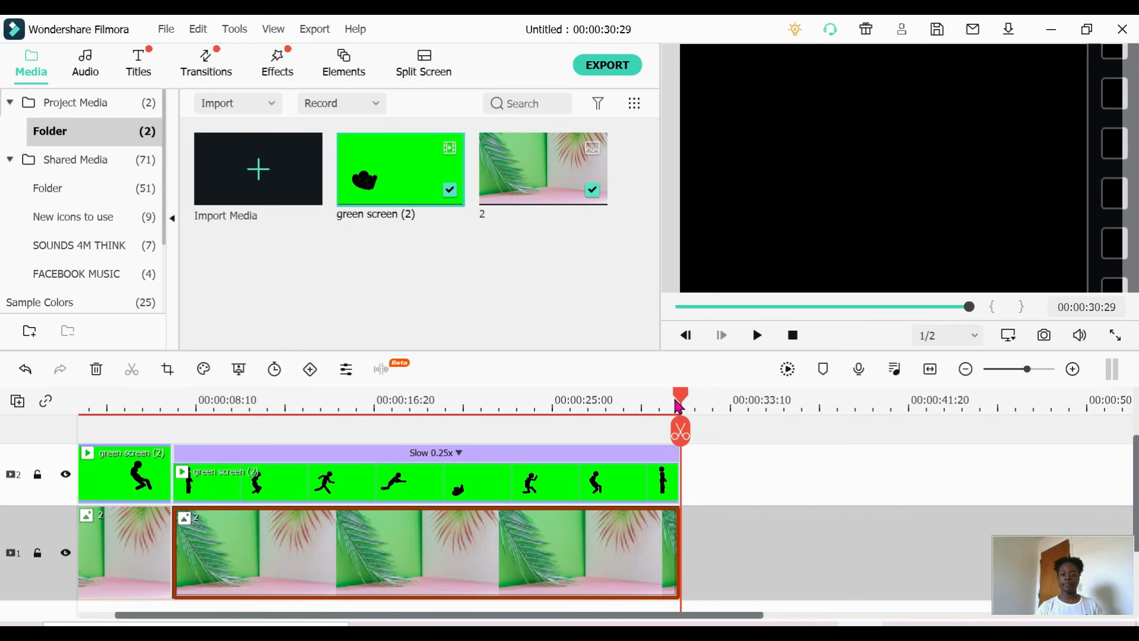
Move the playhead back to 00:00:07:26 and scrub forward through the slowed stick figure clip to review its motion.
left_click_drag(679, 406, 191, 405)
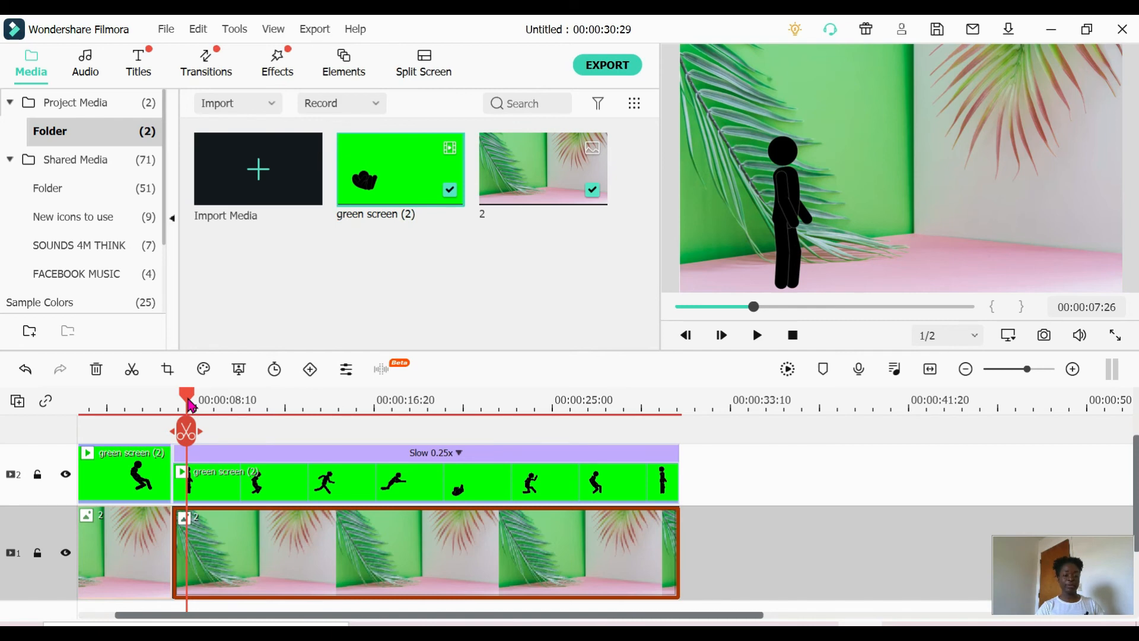
left_click_drag(191, 406, 338, 406)
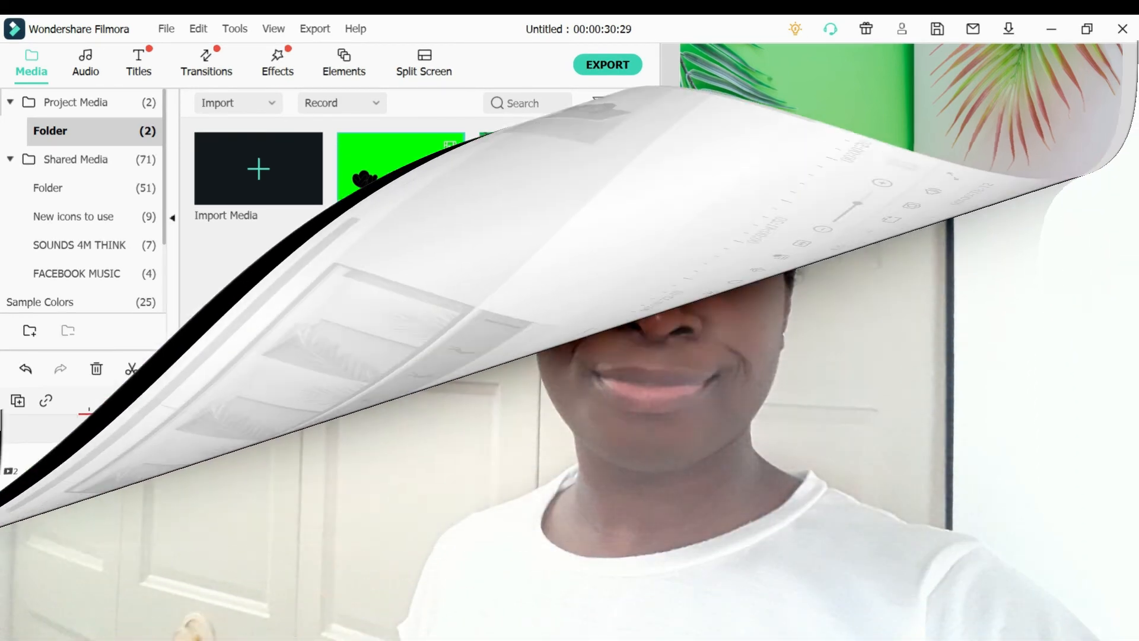